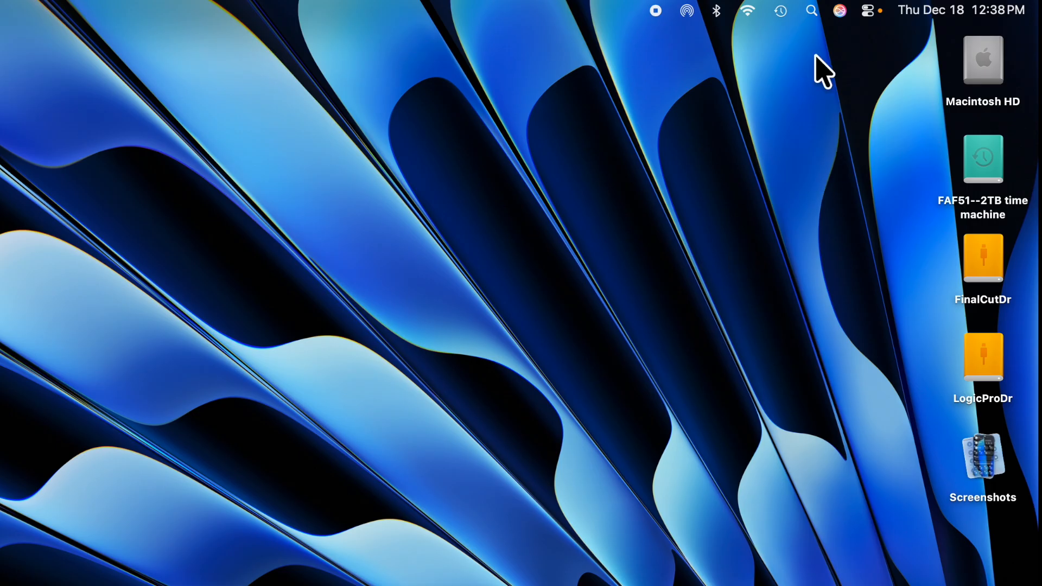
# Open Control Center and start editing its controls
pyautogui.click(867, 11)
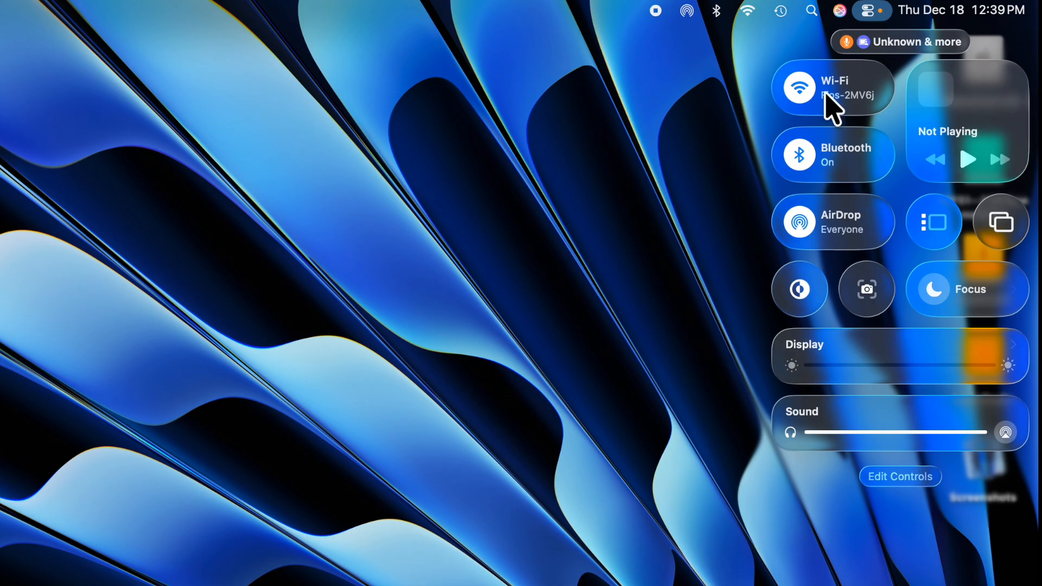
pyautogui.click(896, 479)
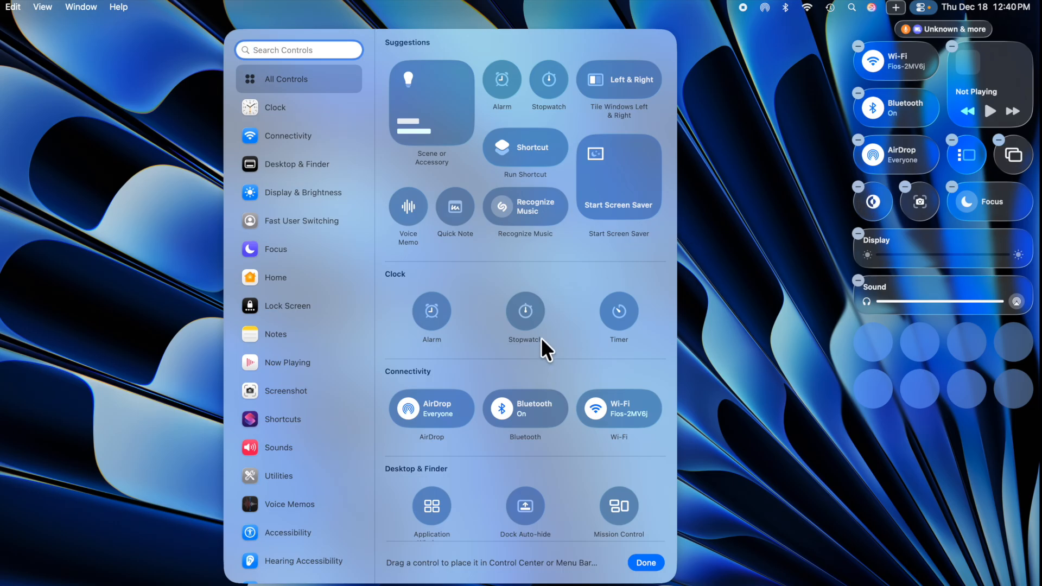
# Add the Stopwatch control to the menu bar and take it off again
pyautogui.moveTo(532, 322)
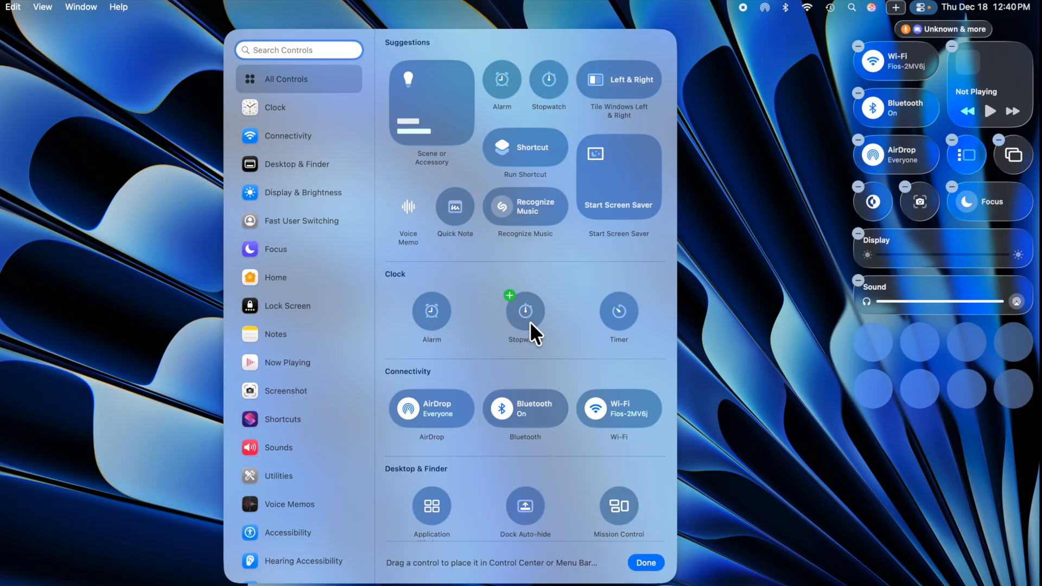
pyautogui.click(530, 321)
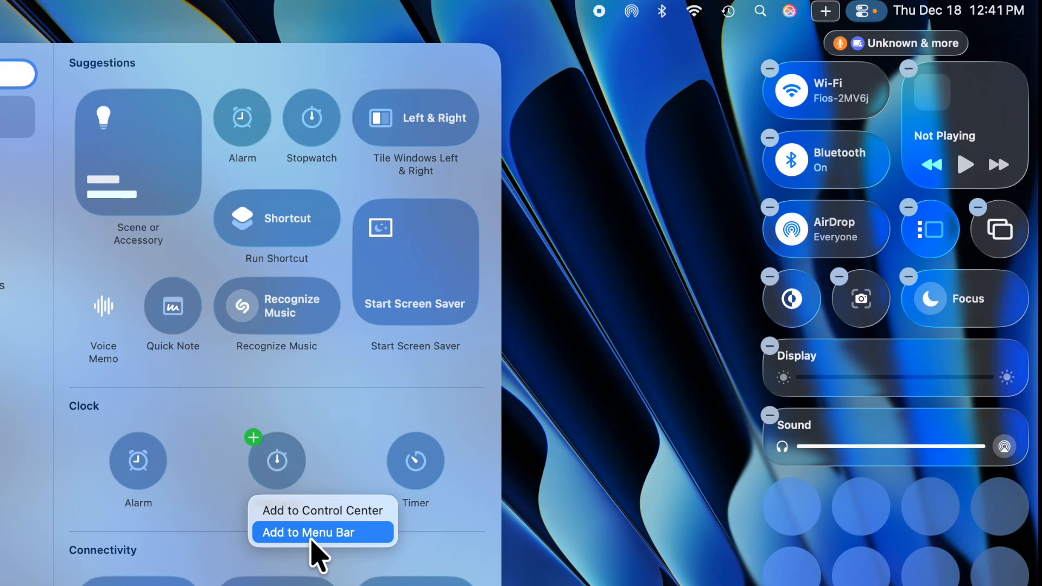
pyautogui.click(315, 538)
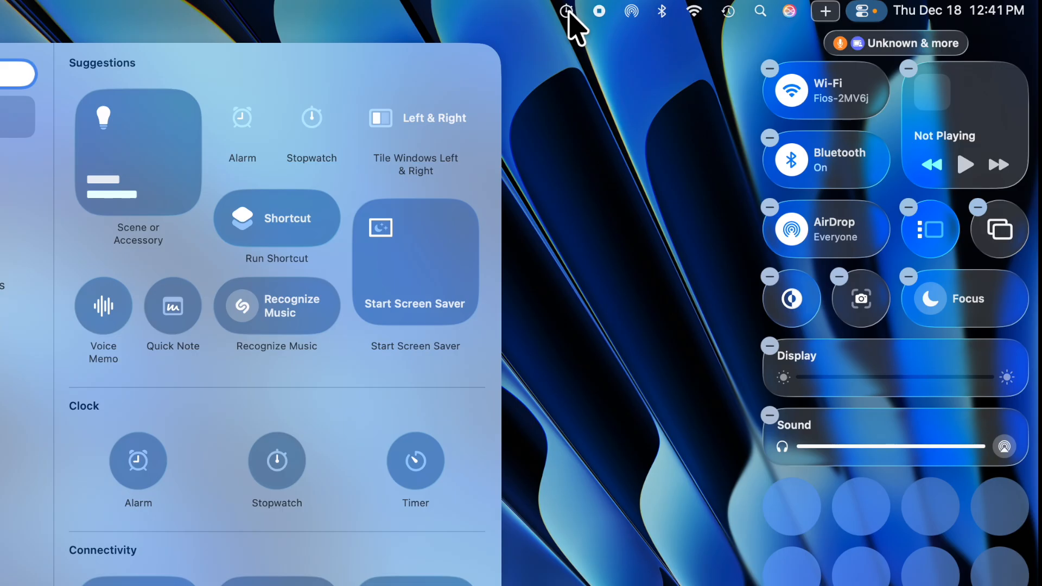
pyautogui.moveTo(567, 11); pyautogui.dragTo(551, 106)
pyautogui.moveTo(326, 585); pyautogui.dragTo(334, 512)
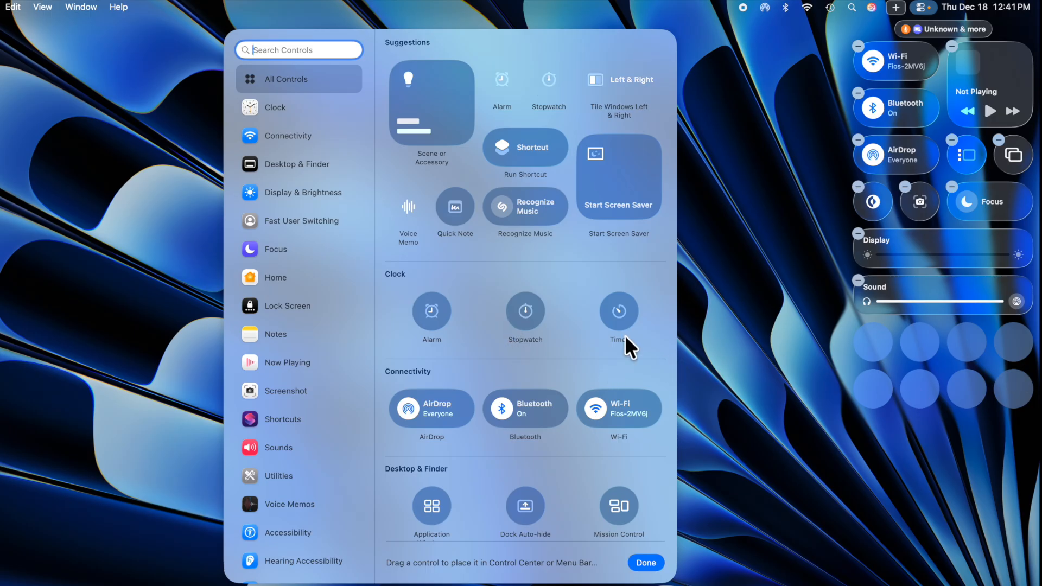
# Add the Tile Windows Left & Right, Tile Windows Left & Corners and Tile Windows to Corners controls to Control Center
pyautogui.scroll(-10, 544, 385)
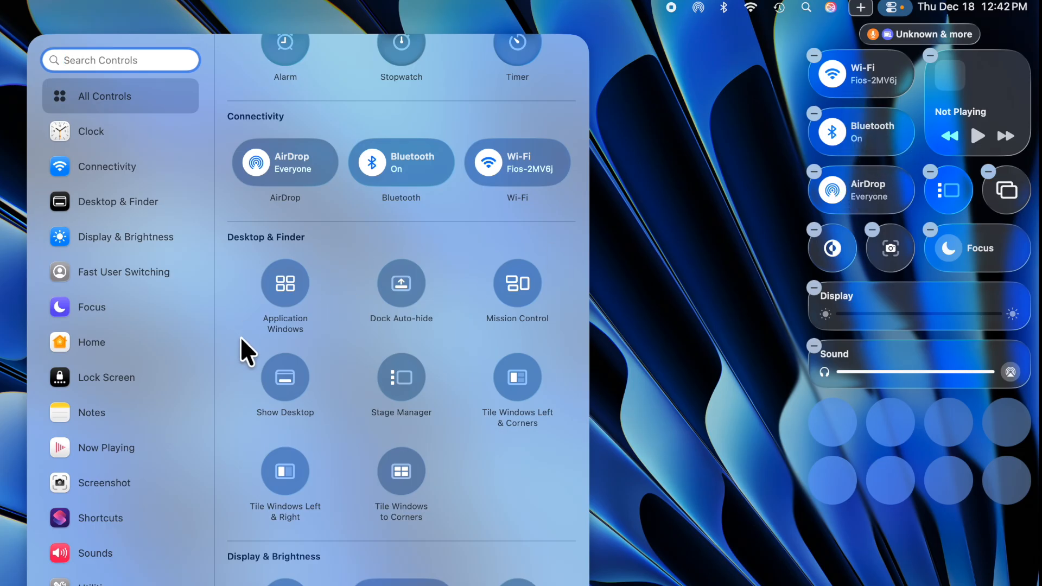
pyautogui.scroll(-1, 324, 326)
pyautogui.scroll(2, 326, 331)
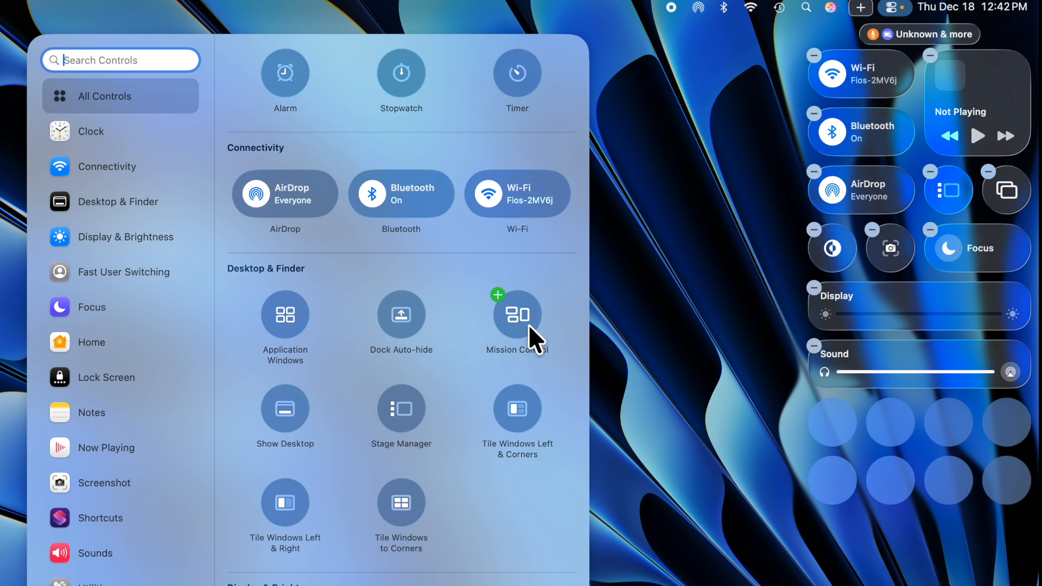
pyautogui.moveTo(273, 427)
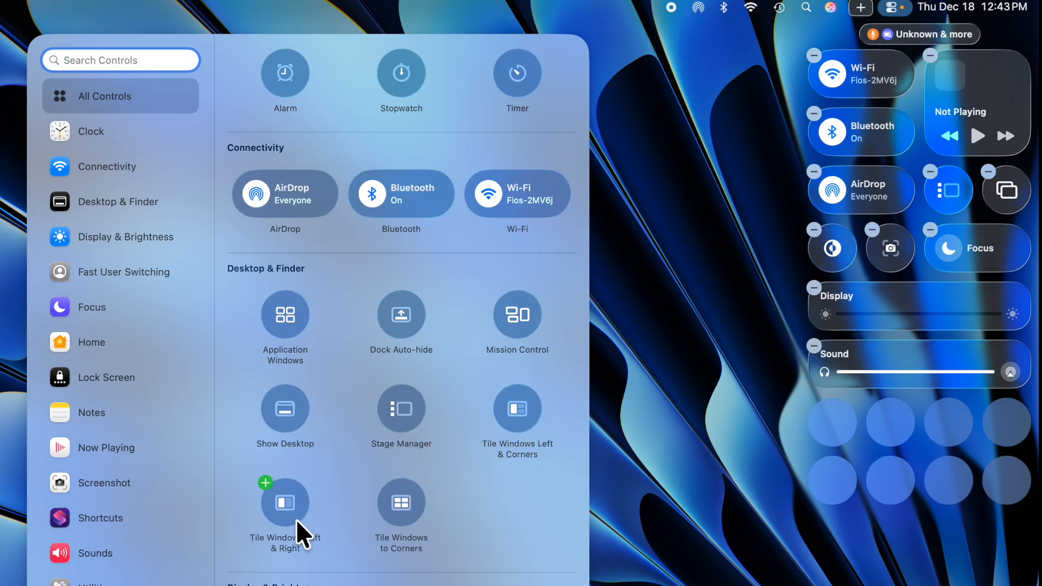
pyautogui.moveTo(282, 515); pyautogui.dragTo(844, 449)
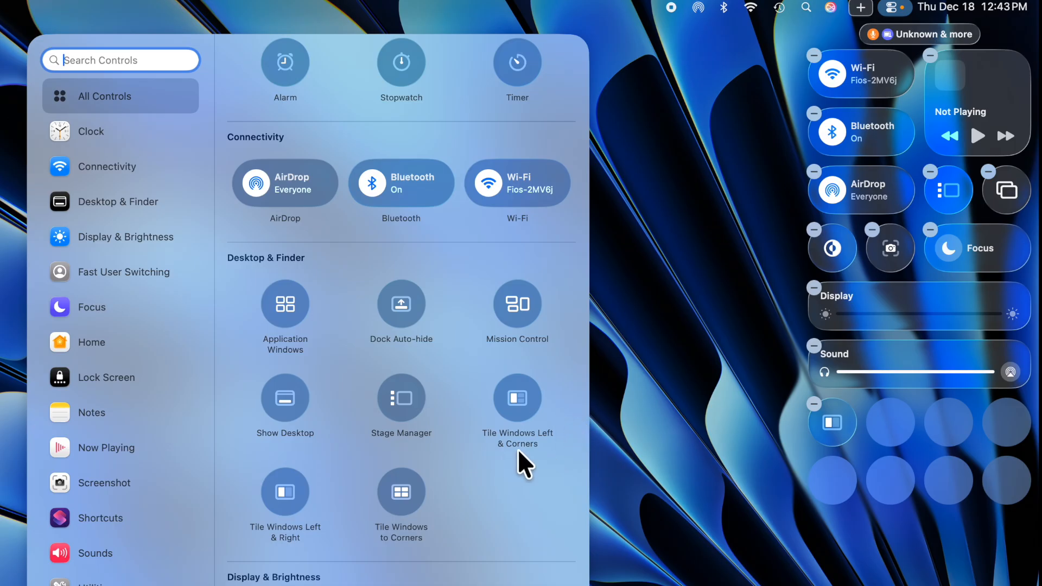
pyautogui.moveTo(519, 426); pyautogui.dragTo(884, 451)
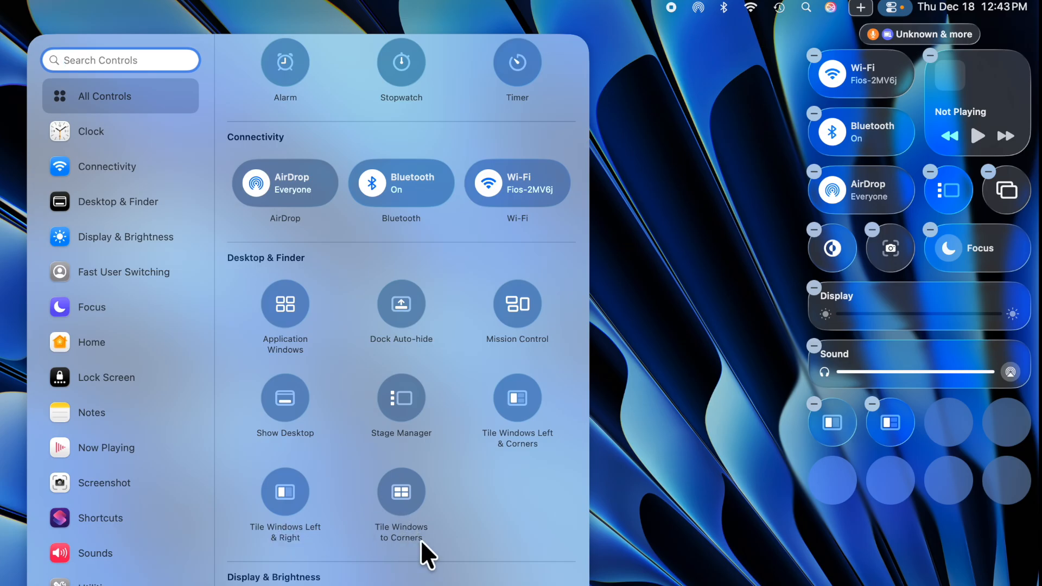
pyautogui.moveTo(408, 518); pyautogui.dragTo(949, 431)
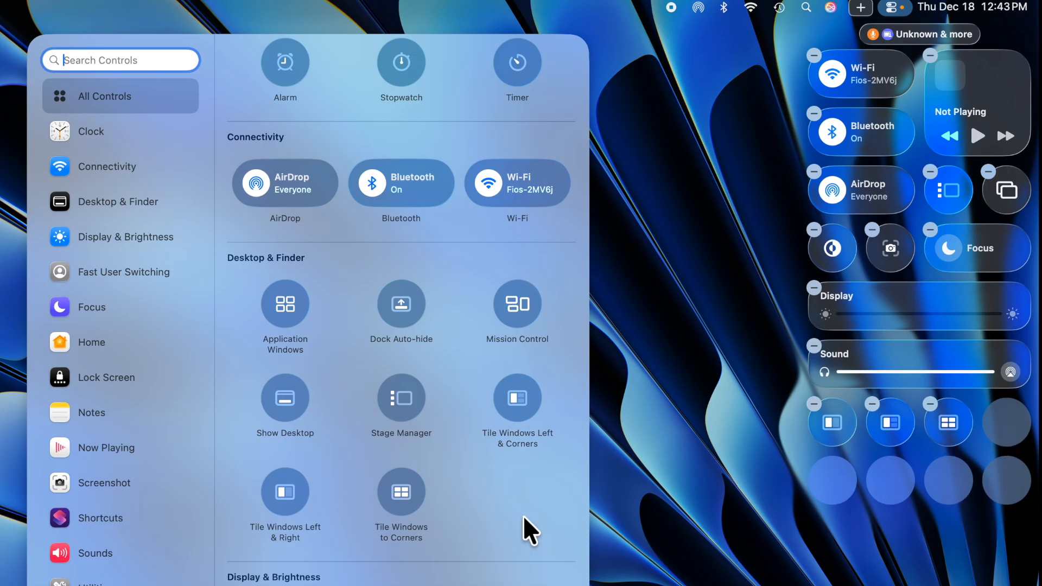
# Place the Fast User Switching control in Control Center and take it out again
pyautogui.scroll(-5, 521, 511)
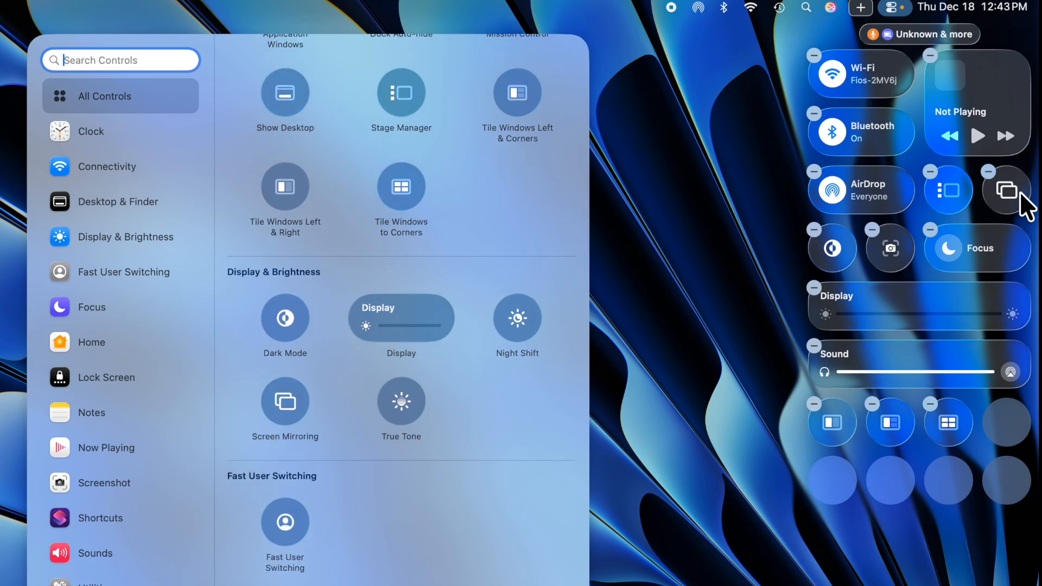
pyautogui.scroll(2, 369, 565)
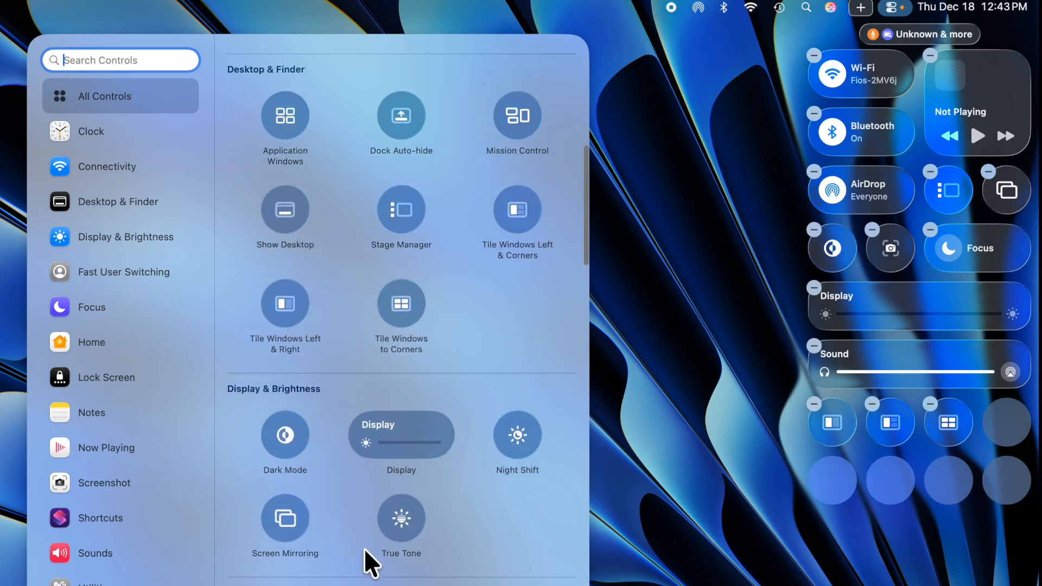
pyautogui.scroll(-2, 369, 564)
pyautogui.moveTo(295, 542); pyautogui.dragTo(836, 502)
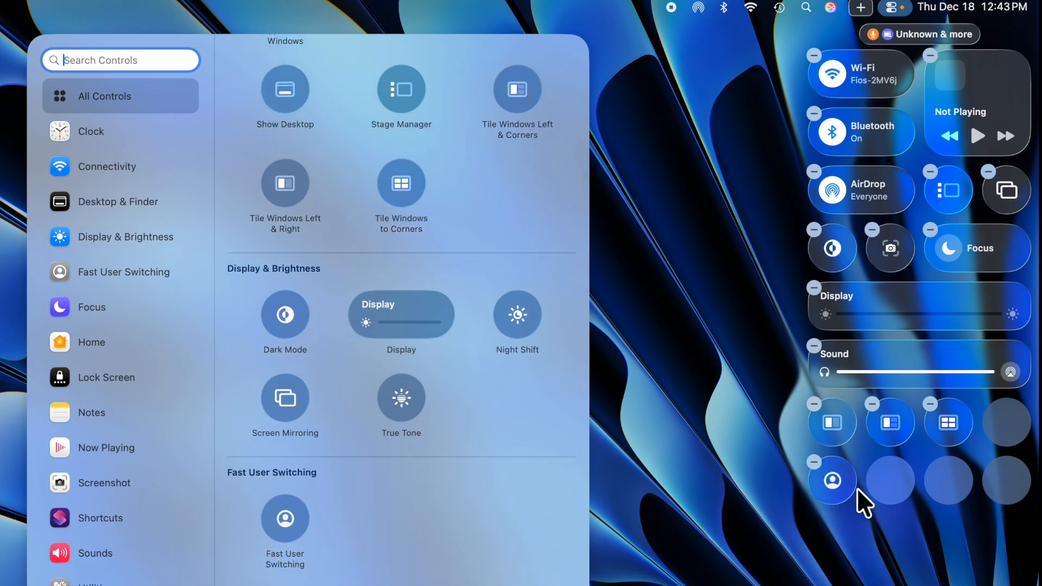
pyautogui.moveTo(845, 493); pyautogui.dragTo(611, 44)
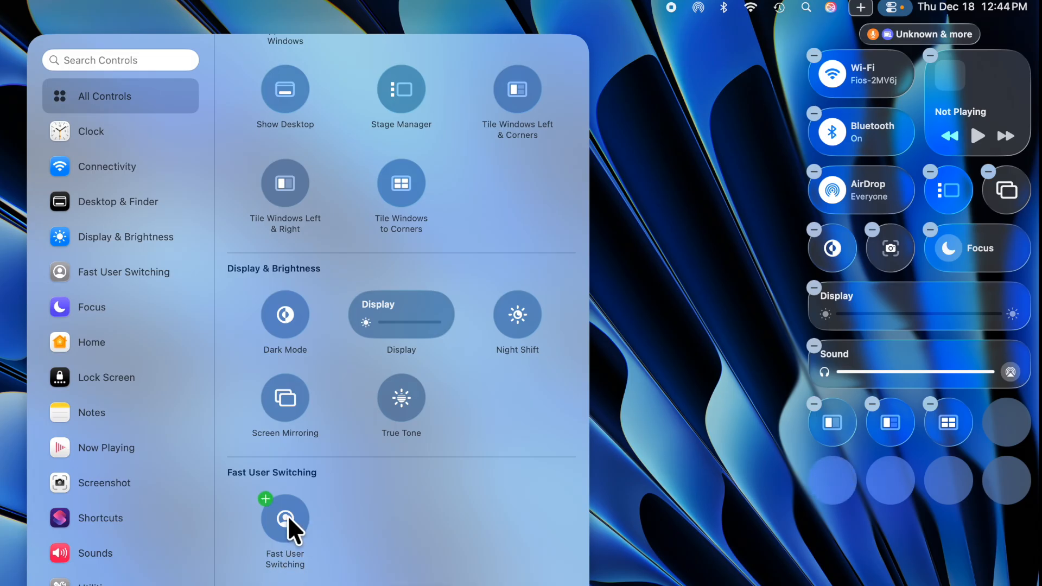
# Add the Fast User Switching control to the menu bar
pyautogui.click(282, 535)
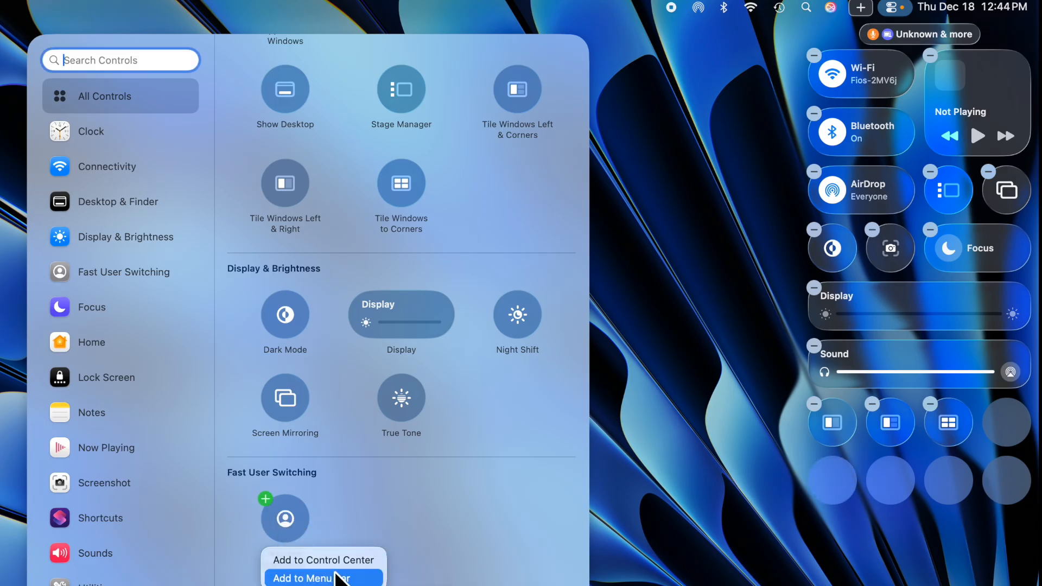
pyautogui.click(343, 578)
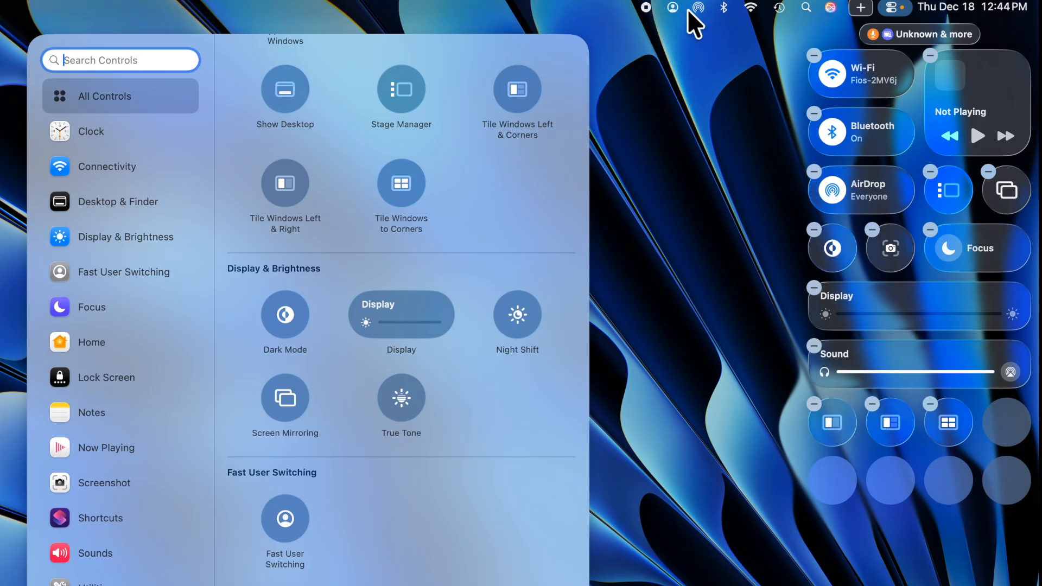
# Add the Lock Screen control to the menu bar
pyautogui.scroll(-10, 499, 375)
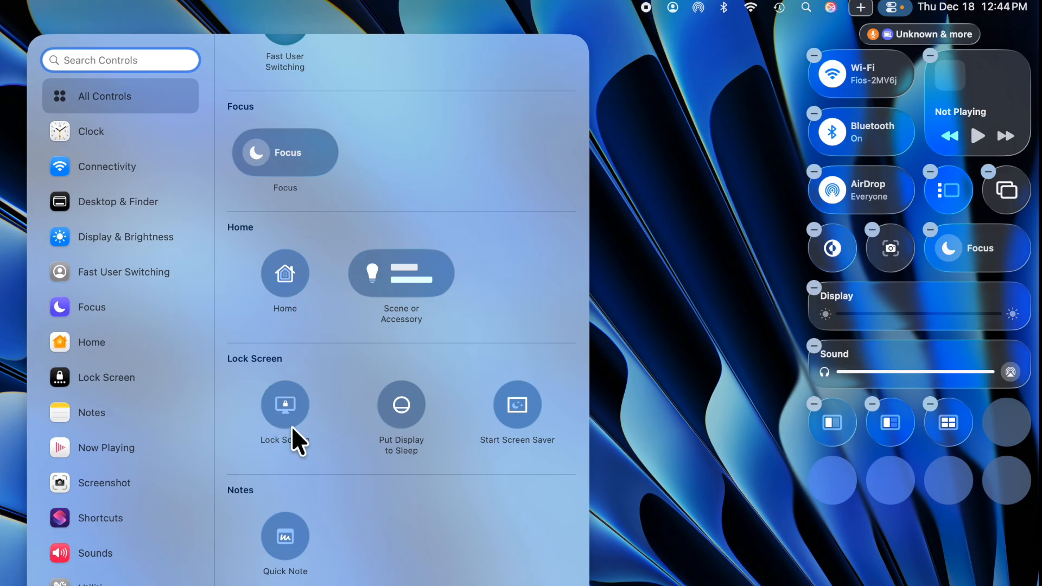
pyautogui.moveTo(286, 426)
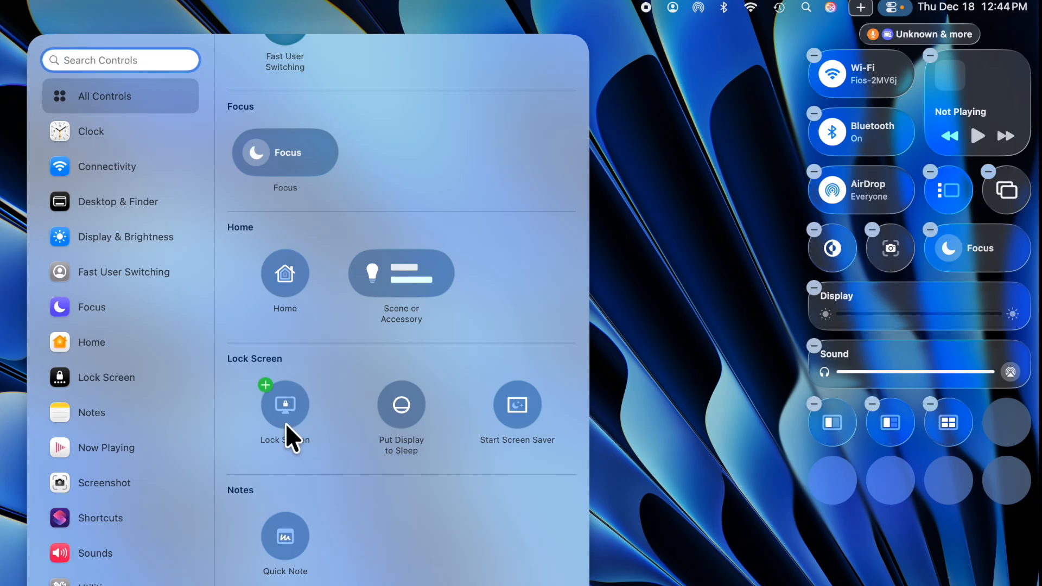
pyautogui.moveTo(286, 426); pyautogui.dragTo(615, 32)
pyautogui.moveTo(274, 424)
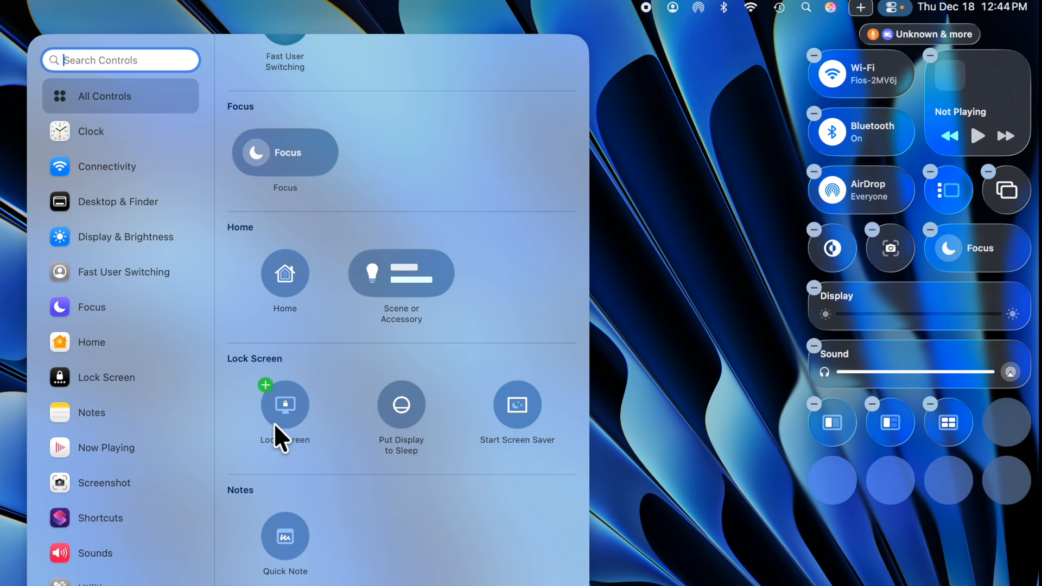
pyautogui.click(264, 385)
pyautogui.click(293, 429)
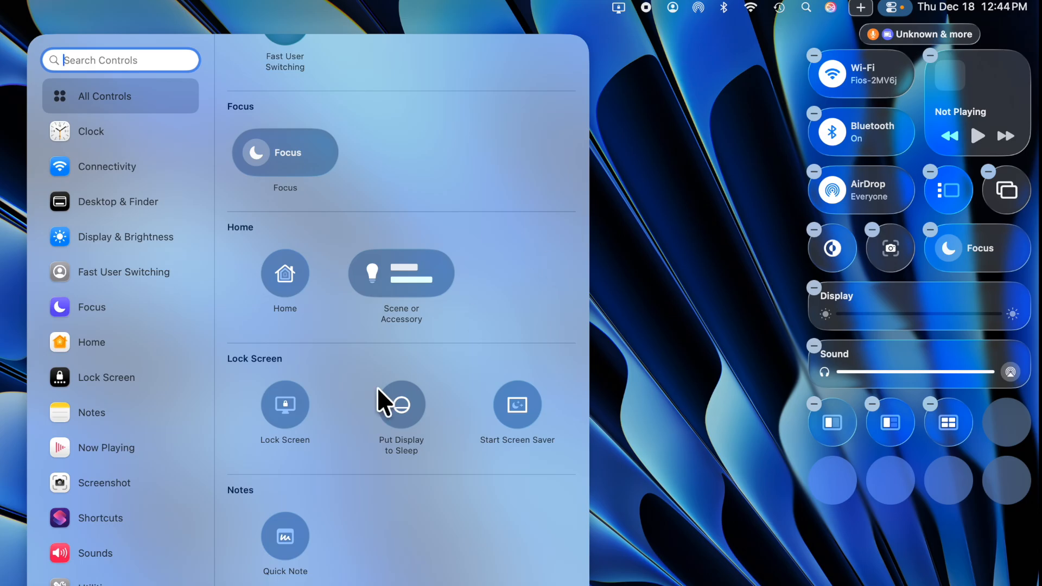
# Add the Calculator, Voice Memo and Print Center controls to Control Center and finish editing
pyautogui.scroll(-2, 416, 518)
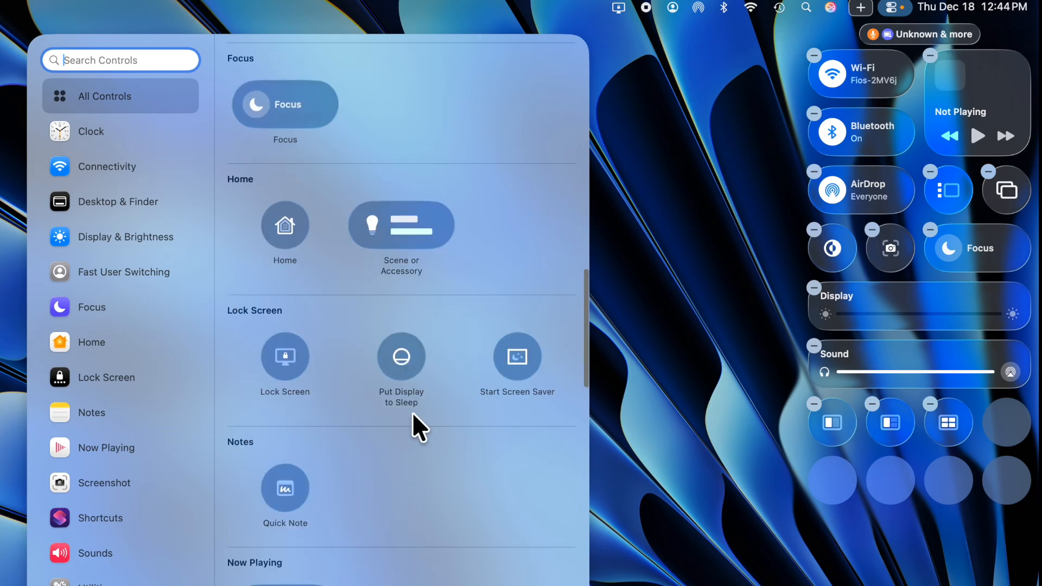
pyautogui.moveTo(534, 367)
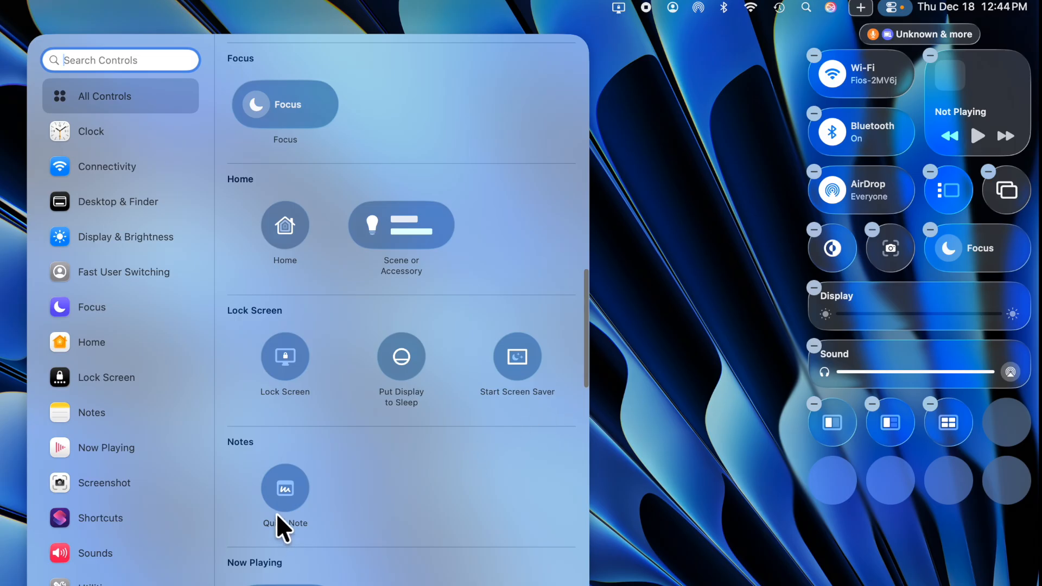
pyautogui.scroll(-7, 280, 523)
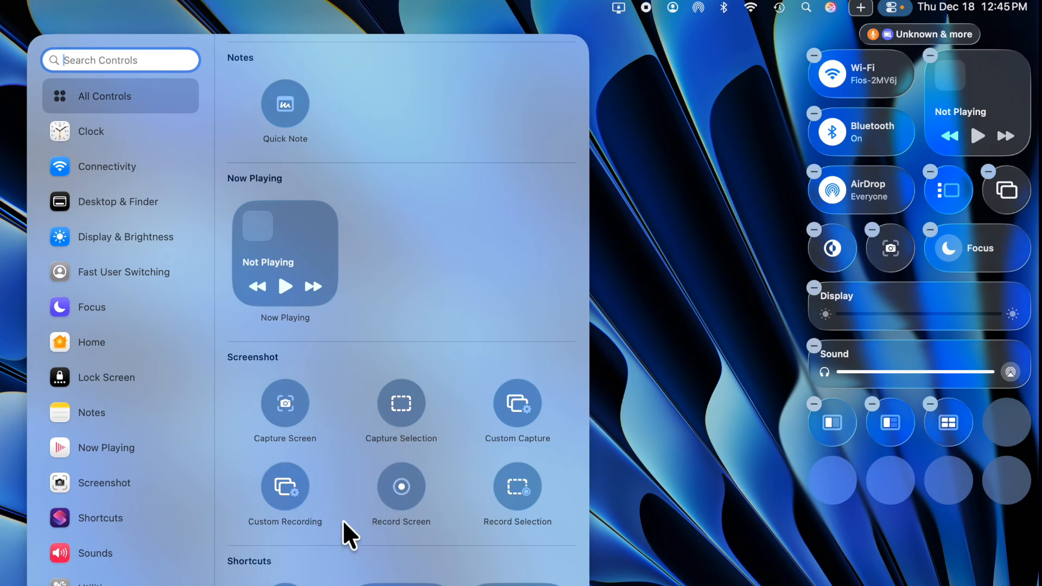
pyautogui.scroll(-6, 348, 535)
pyautogui.moveTo(305, 520); pyautogui.dragTo(840, 513)
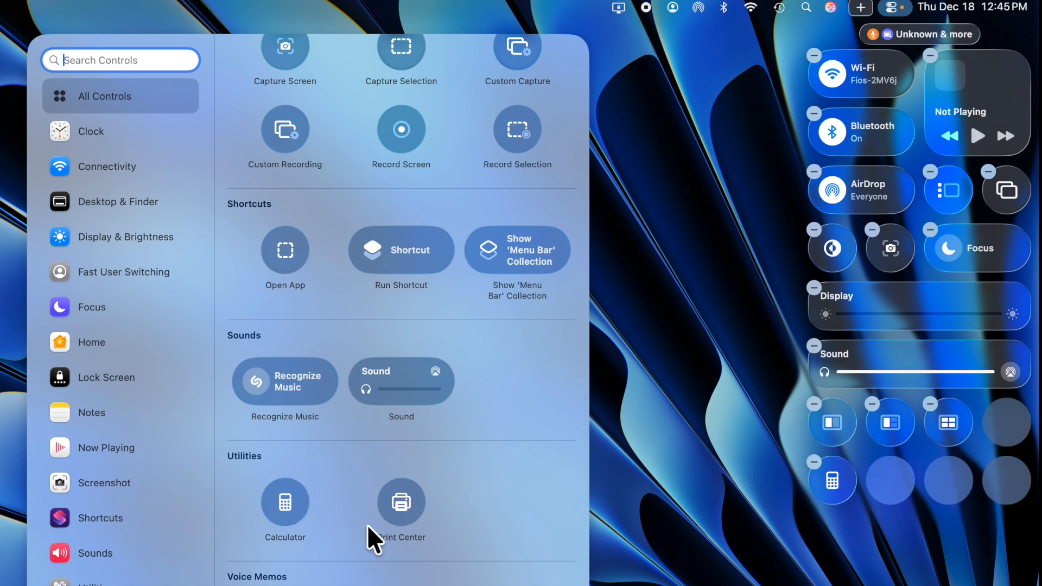
pyautogui.moveTo(283, 585); pyautogui.dragTo(904, 467)
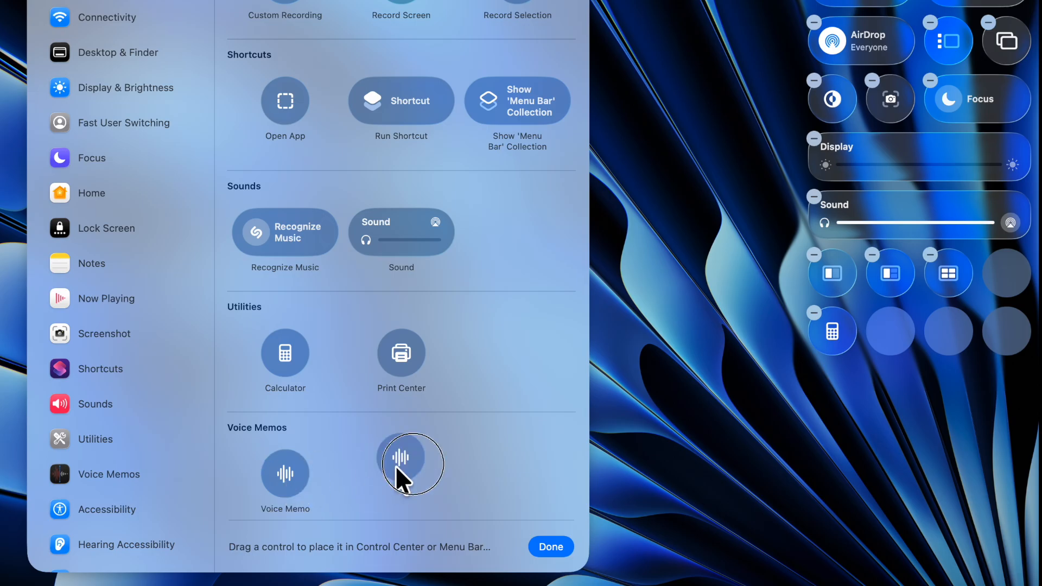
pyautogui.moveTo(903, 319); pyautogui.dragTo(888, 353)
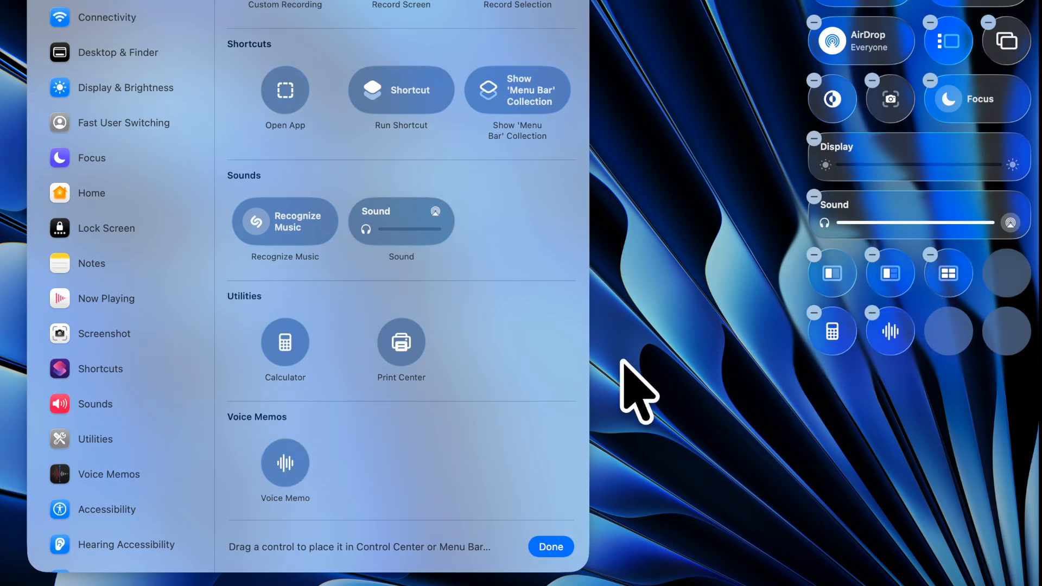
pyautogui.moveTo(423, 360); pyautogui.dragTo(969, 347)
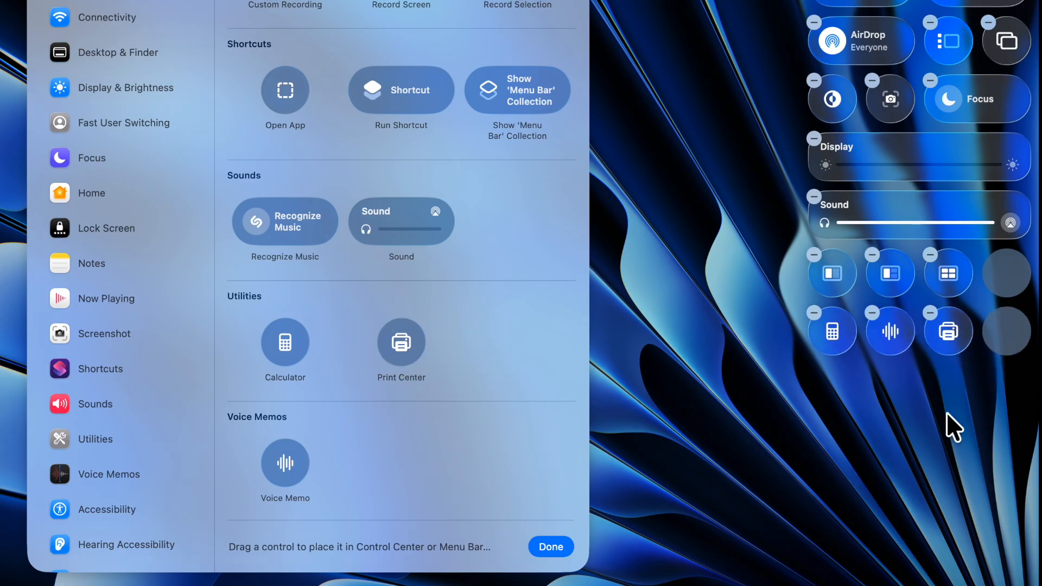
pyautogui.click(553, 548)
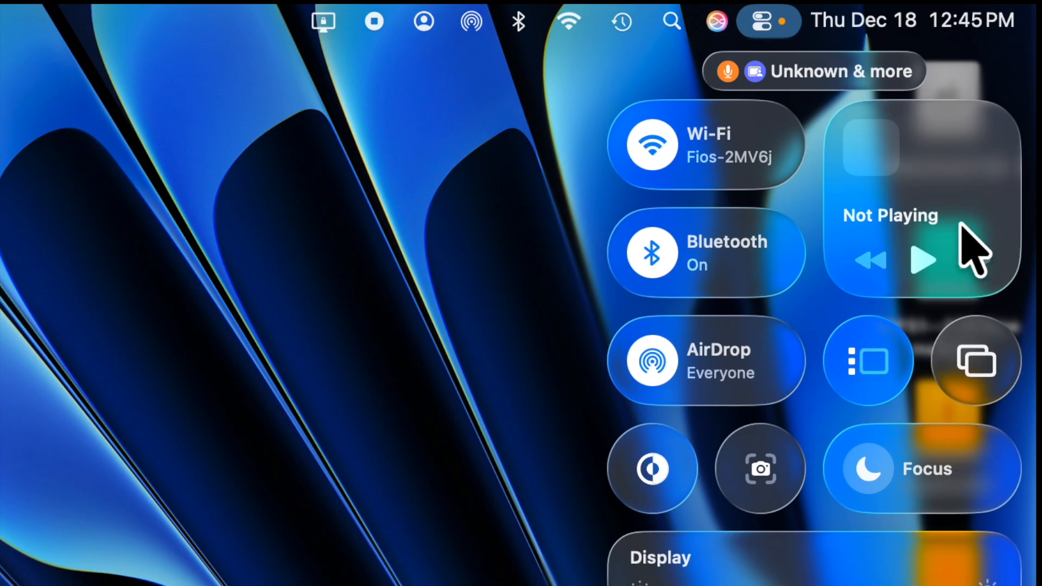
# View the expanded Now Playing controls and the list of Focus modes in Control Center, and close it
pyautogui.click(989, 202)
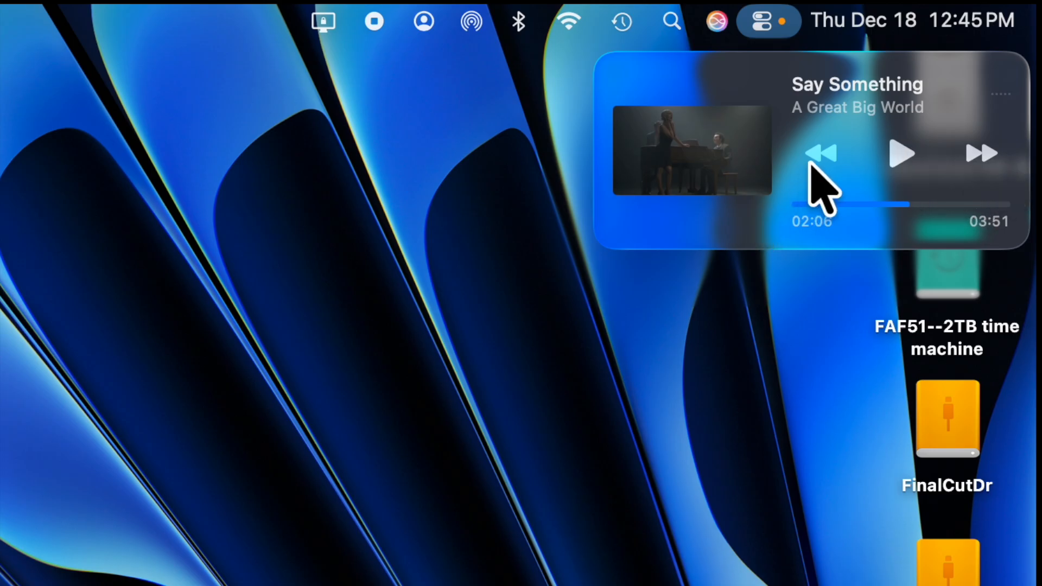
pyautogui.press('Escape')
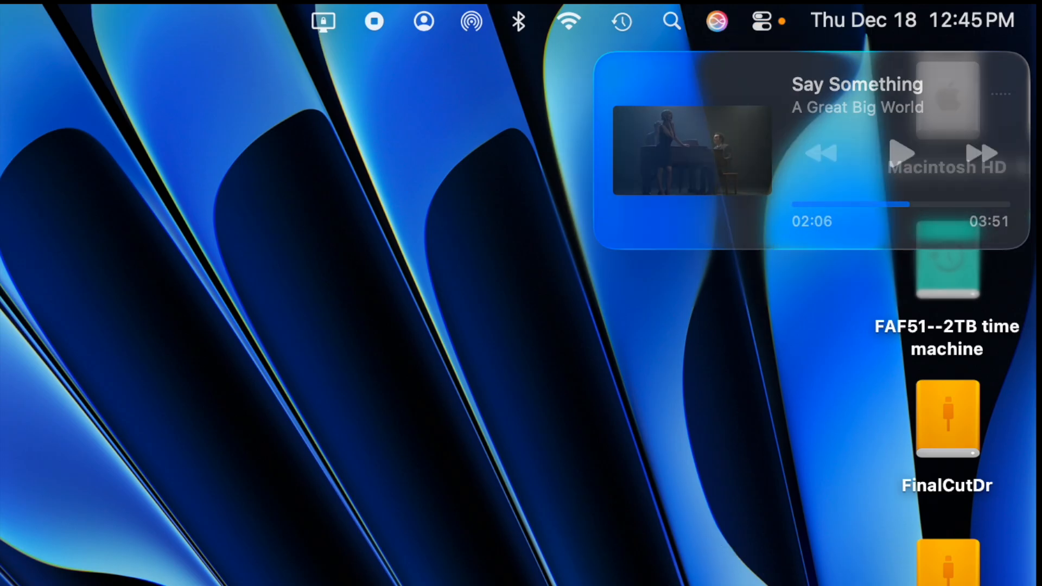
pyautogui.moveTo(979, 491)
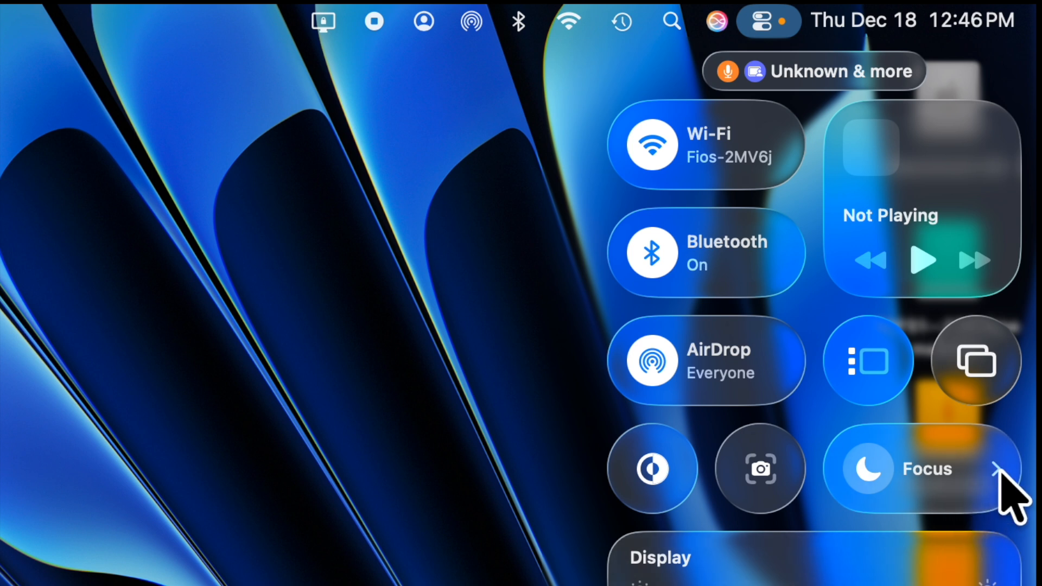
pyautogui.click(996, 470)
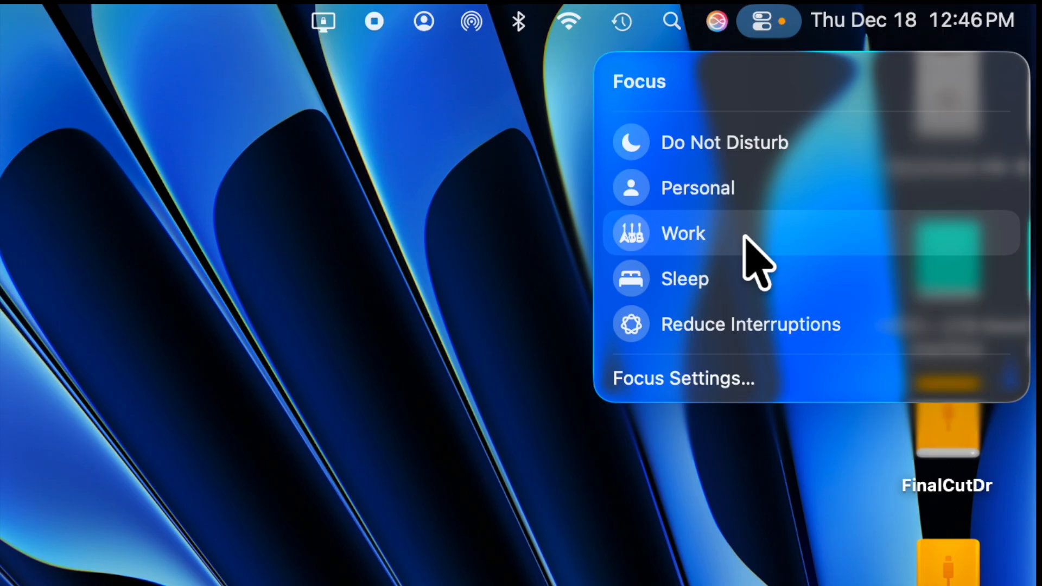
pyautogui.click(629, 534)
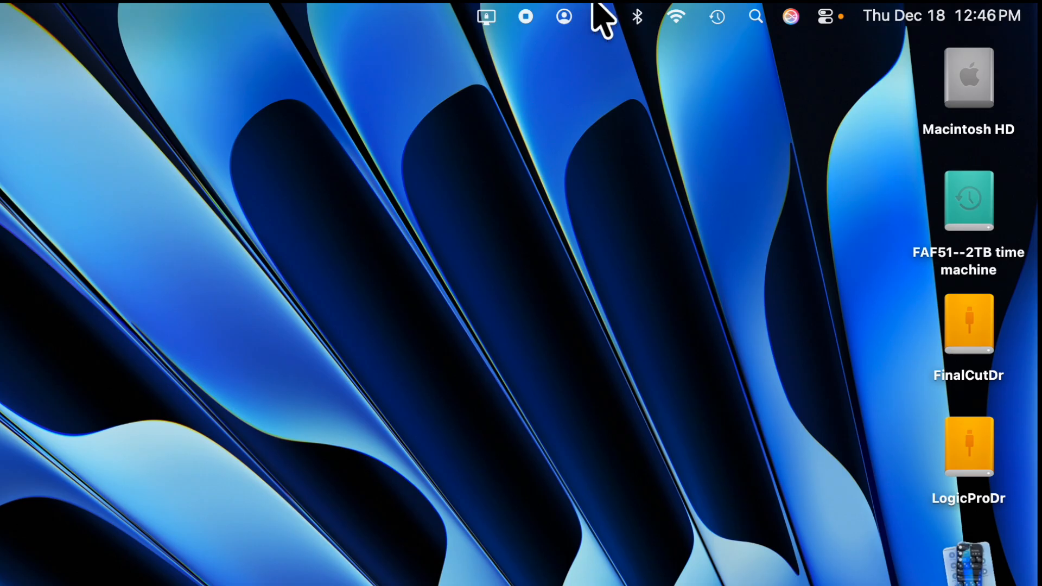
# Open Control Center and view the expanded Display controls and the Sound volume and output device options
pyautogui.click(763, 21)
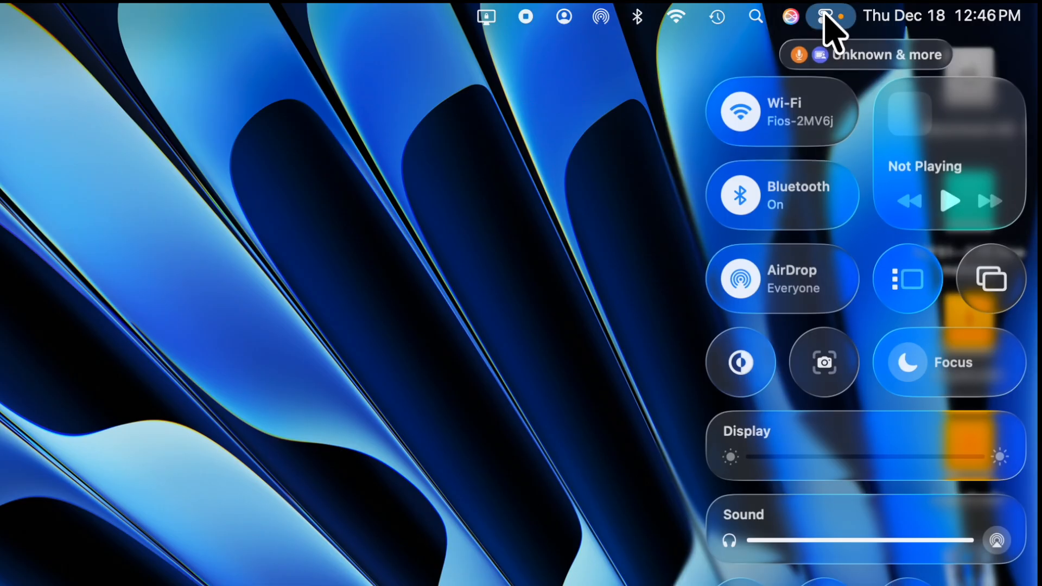
pyautogui.moveTo(900, 458)
pyautogui.click(996, 434)
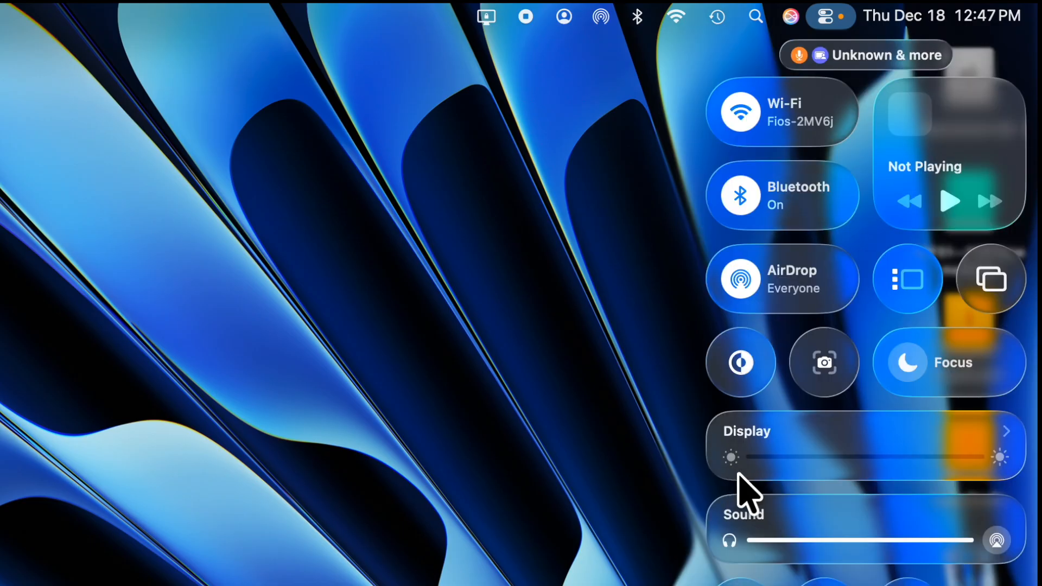
pyautogui.moveTo(803, 507)
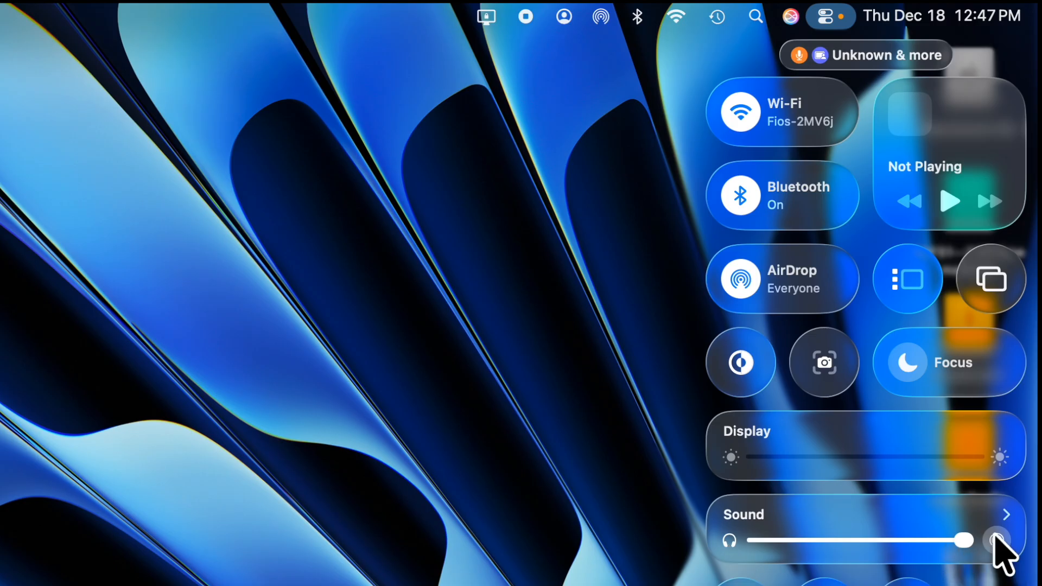
pyautogui.click(1005, 512)
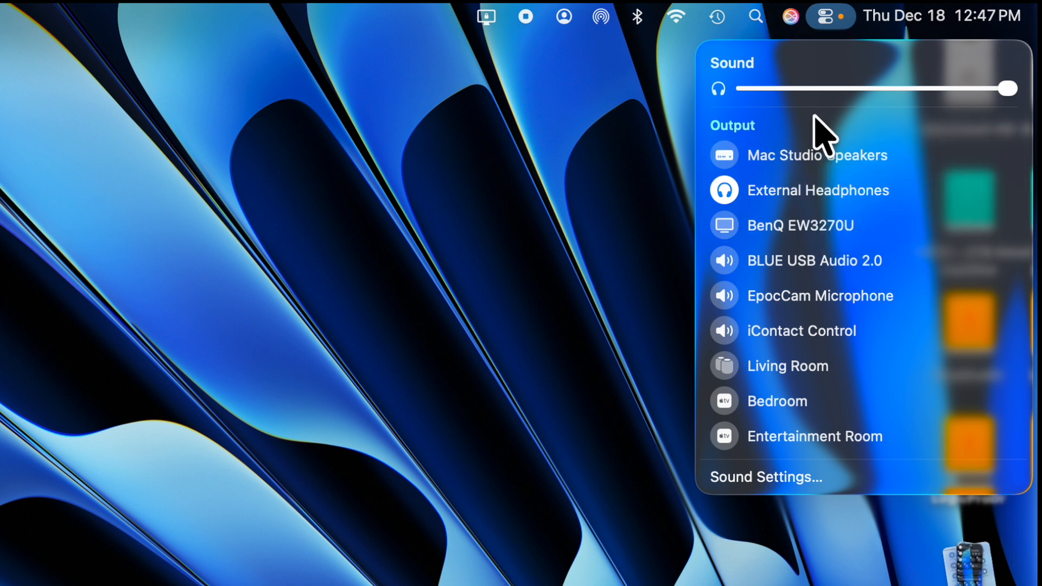
pyautogui.click(1004, 87)
pyautogui.moveTo(1004, 87)
pyautogui.mouseDown()
pyautogui.moveTo(846, 94)
pyautogui.moveTo(1014, 88)
pyautogui.mouseUp()
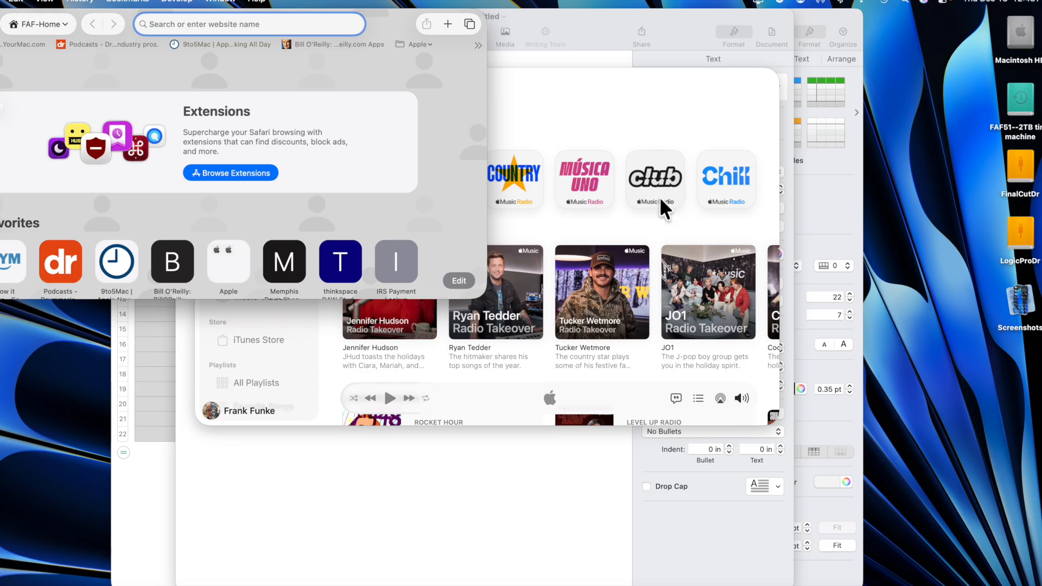
# Show all open windows in Mission Control and bring the Music window in front of the Safari window
pyautogui.scroll(-1, 456, 130)
pyautogui.hotkey('ctrl', 'Up')
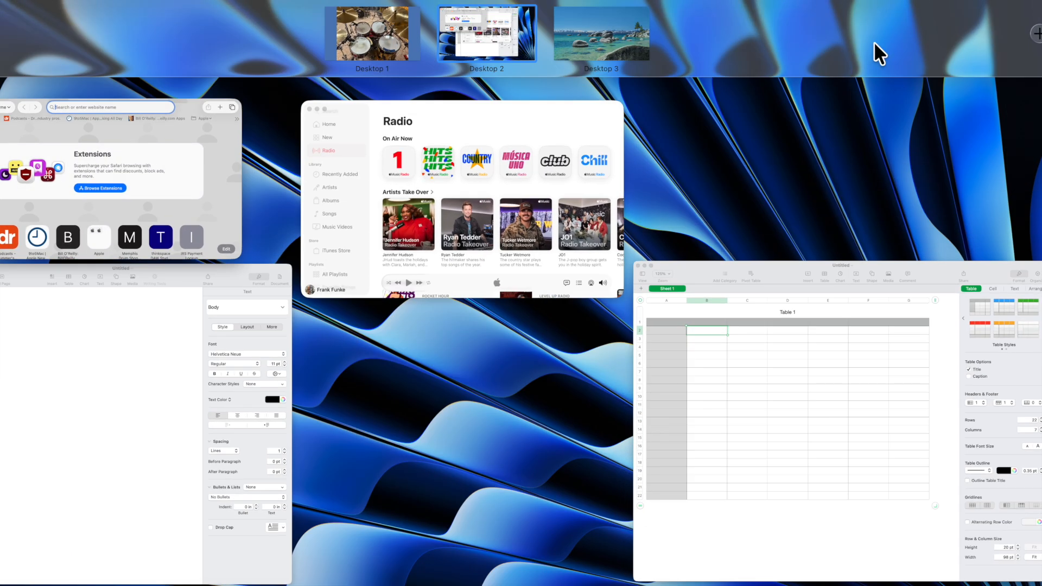
pyautogui.click(562, 394)
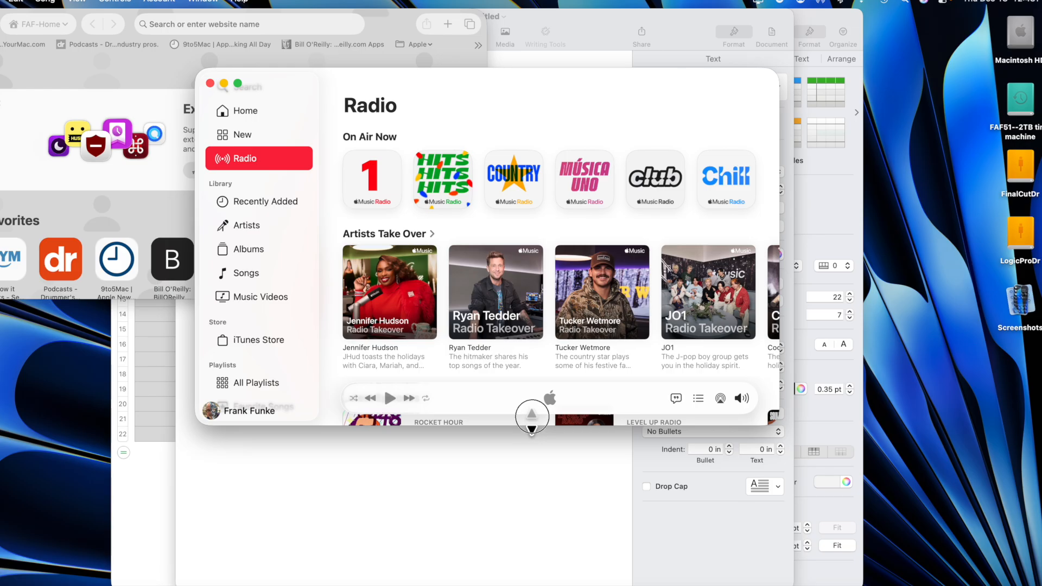
# Try the Control Center tiling controls for left and right and left and corners, ending with the windows tiled to the four corners
pyautogui.click(943, 2)
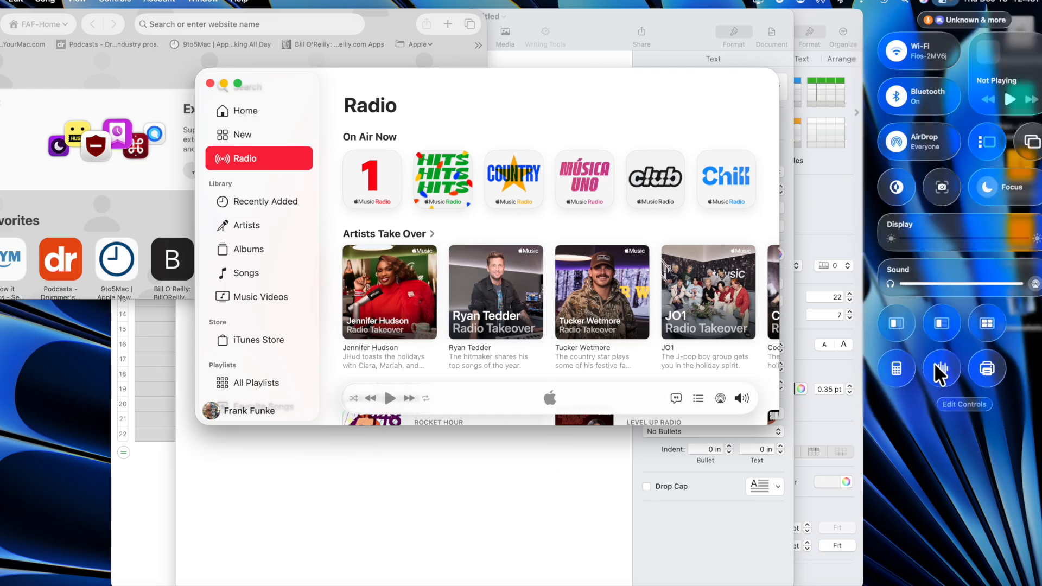
pyautogui.click(895, 324)
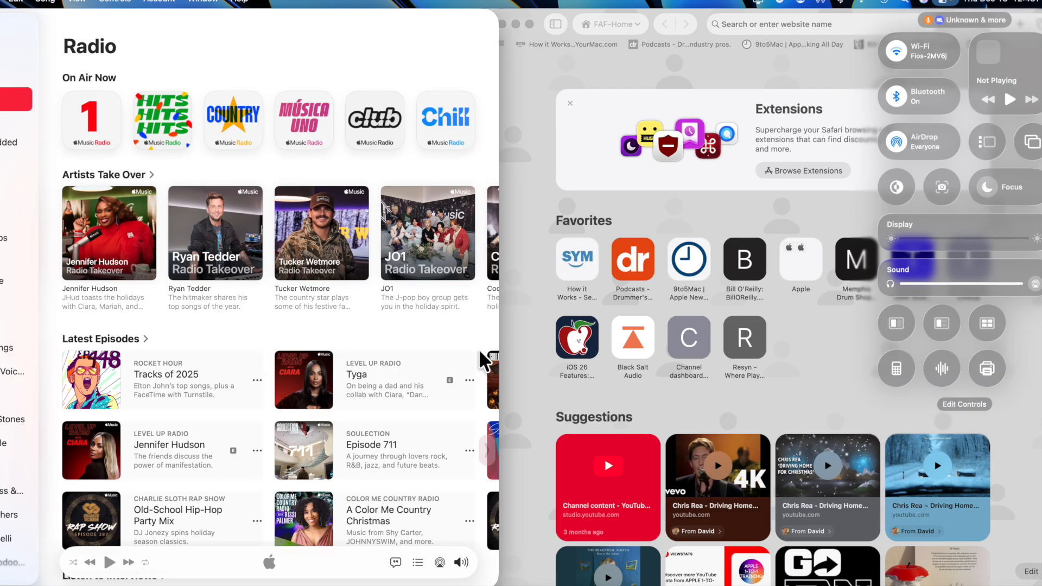
pyautogui.click(942, 324)
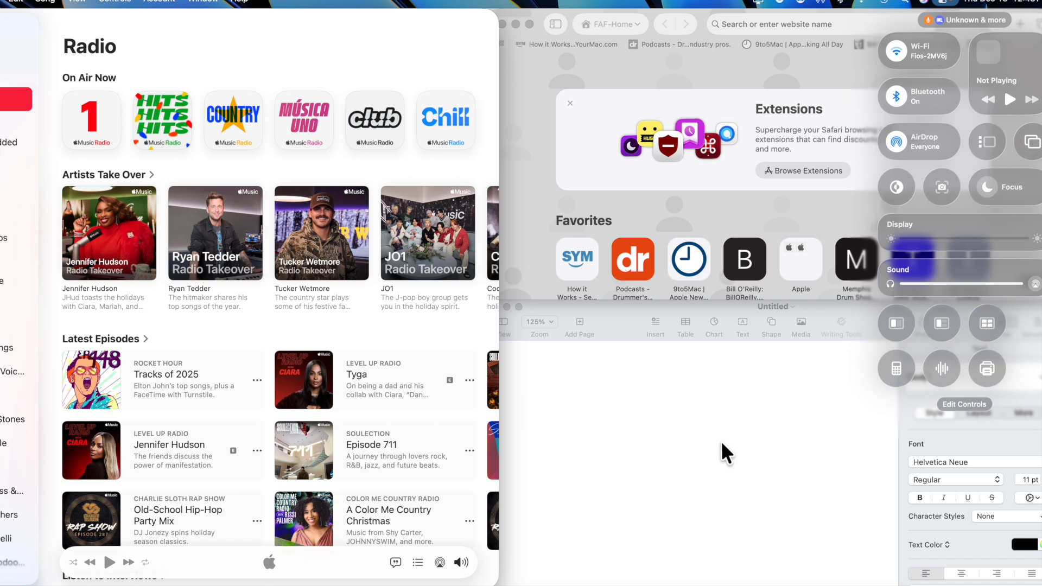
pyautogui.click(991, 324)
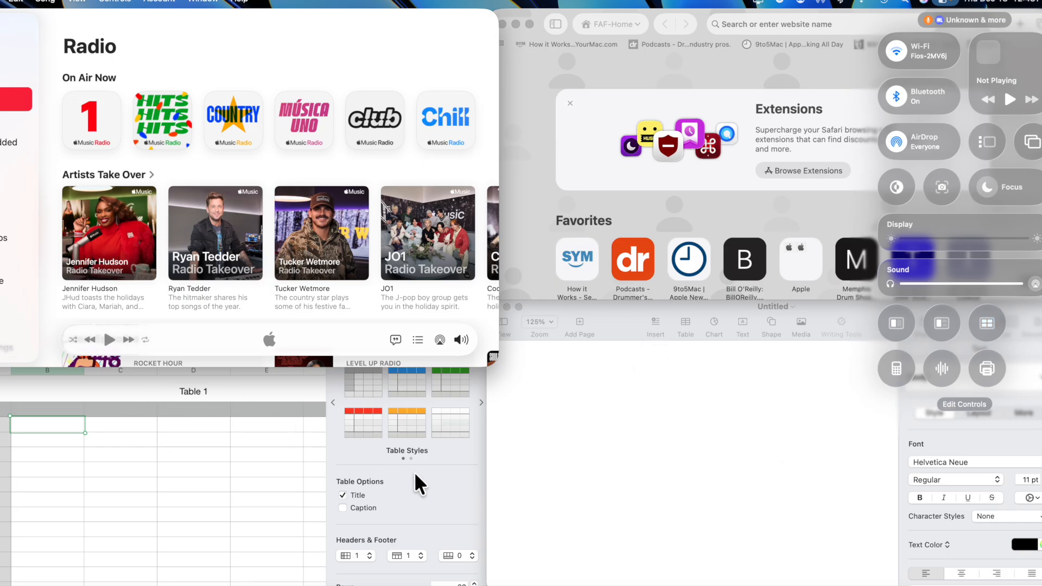
# Activate the tiled Pages, Music, Numbers and Safari windows one after another, finishing on Safari
pyautogui.click(724, 406)
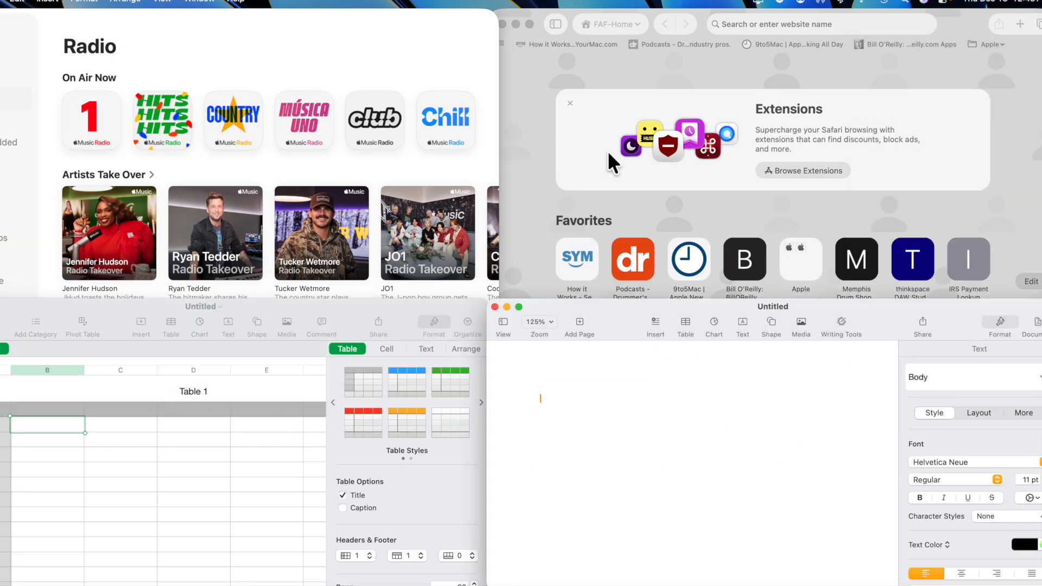
pyautogui.click(296, 32)
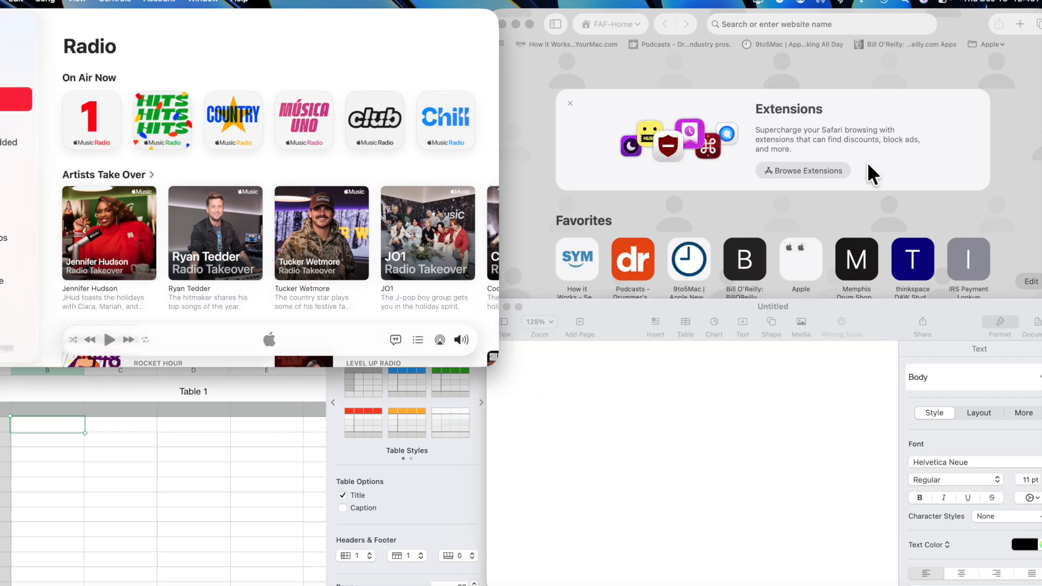
pyautogui.click(782, 491)
pyautogui.click(239, 496)
pyautogui.click(832, 122)
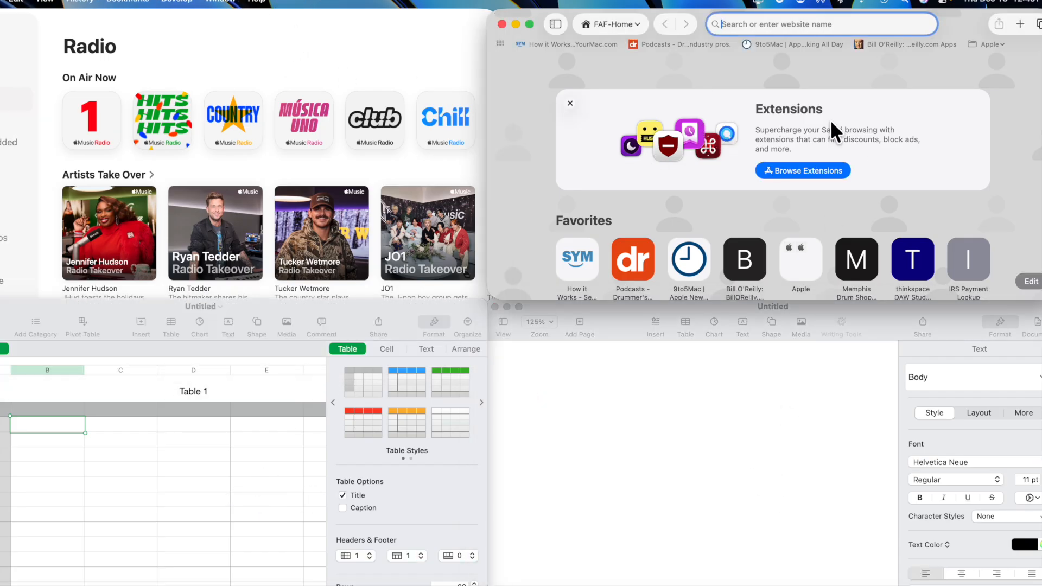
# Launch the Calculator from its Control Center control
pyautogui.click(944, 4)
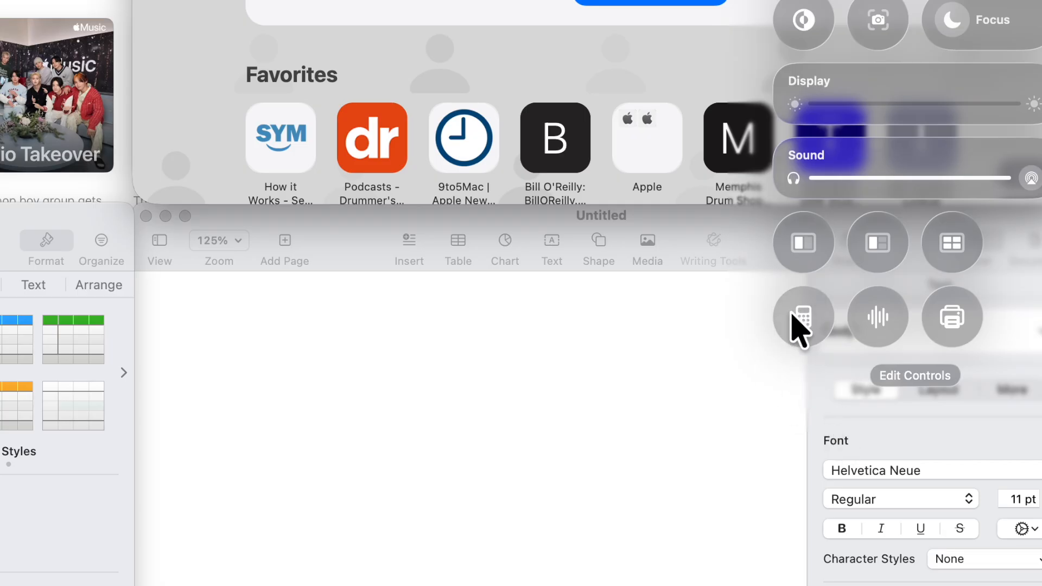
pyautogui.click(818, 317)
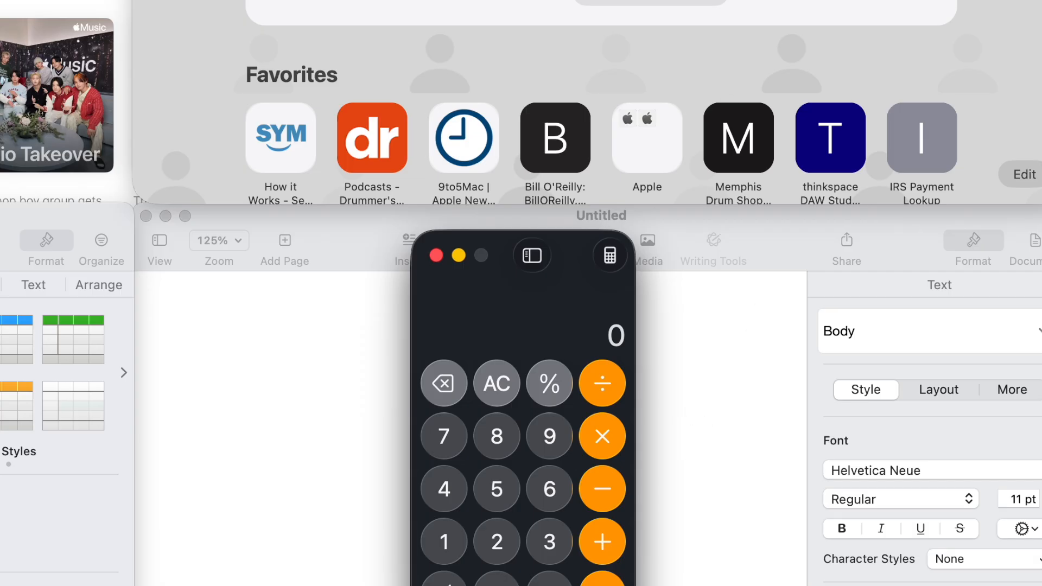
# Apply the Tile Windows Left & Corners control and move the Calculator window lower over the Music window
pyautogui.click(977, 6)
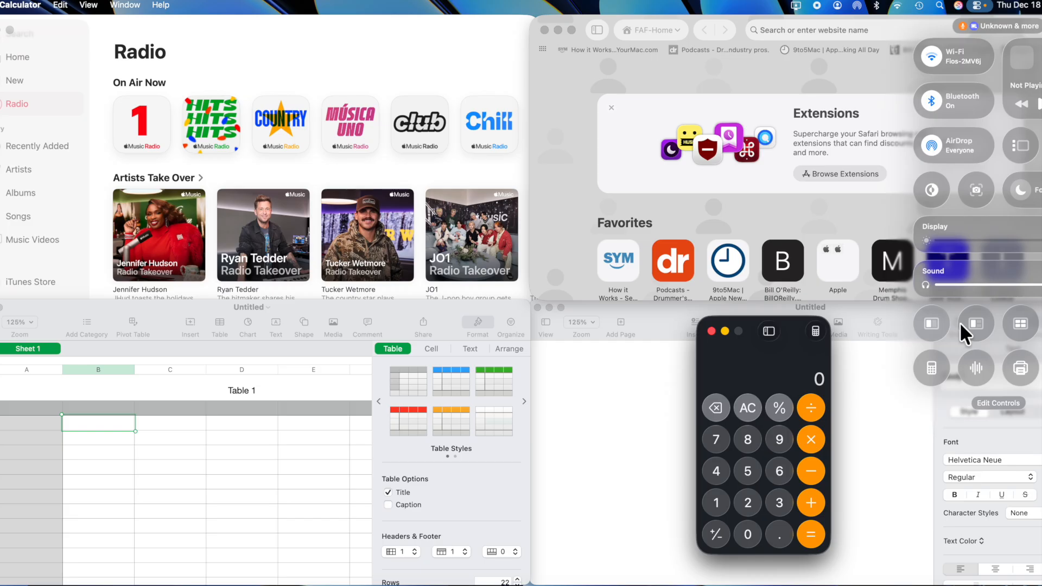
pyautogui.click(975, 321)
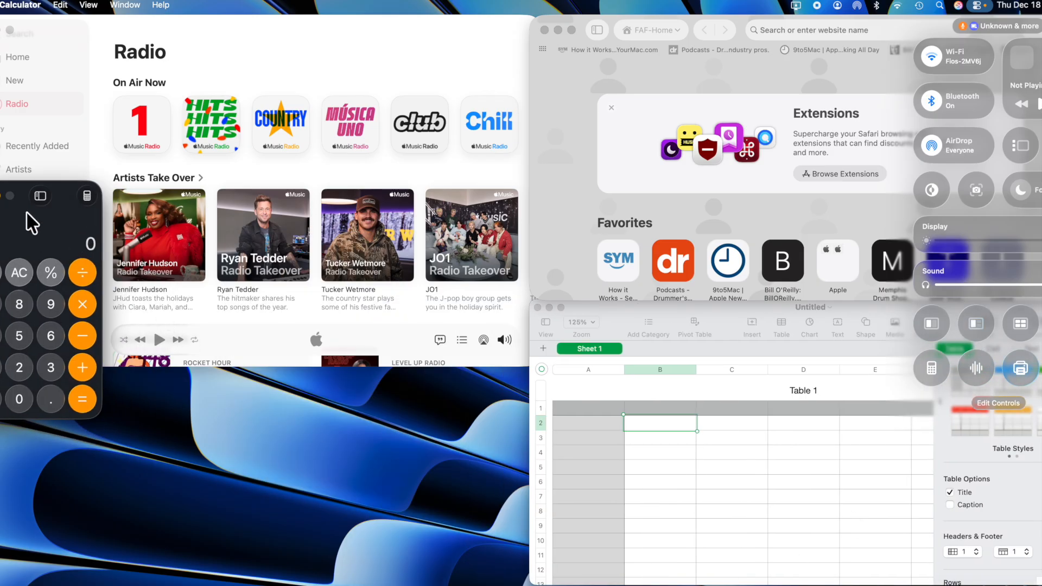
pyautogui.click(63, 183)
pyautogui.moveTo(63, 183); pyautogui.dragTo(133, 316)
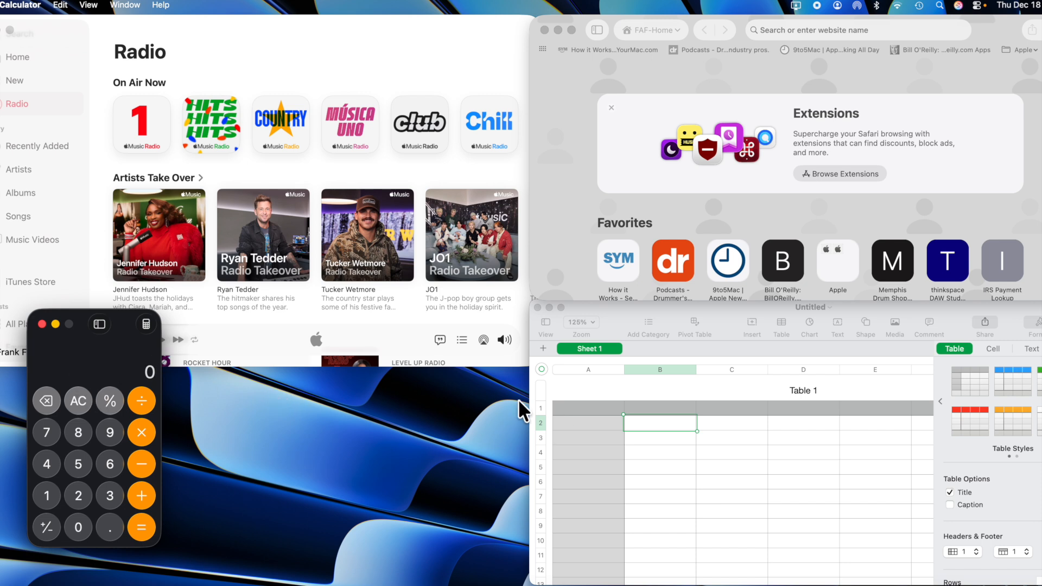
# Record a voice memo of about 8 seconds using the Control Center recording control and save it
pyautogui.click(976, 7)
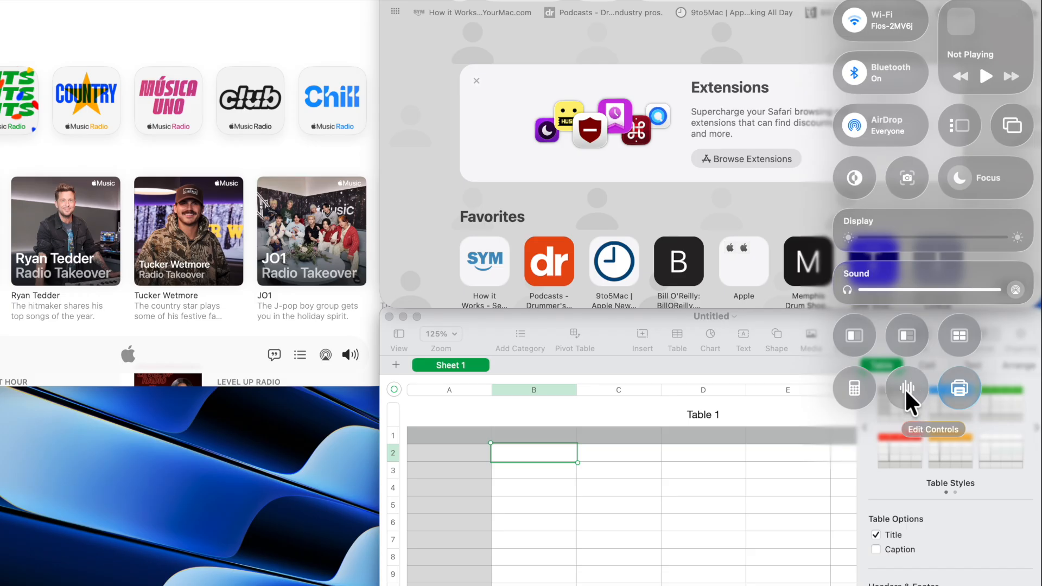
pyautogui.click(904, 388)
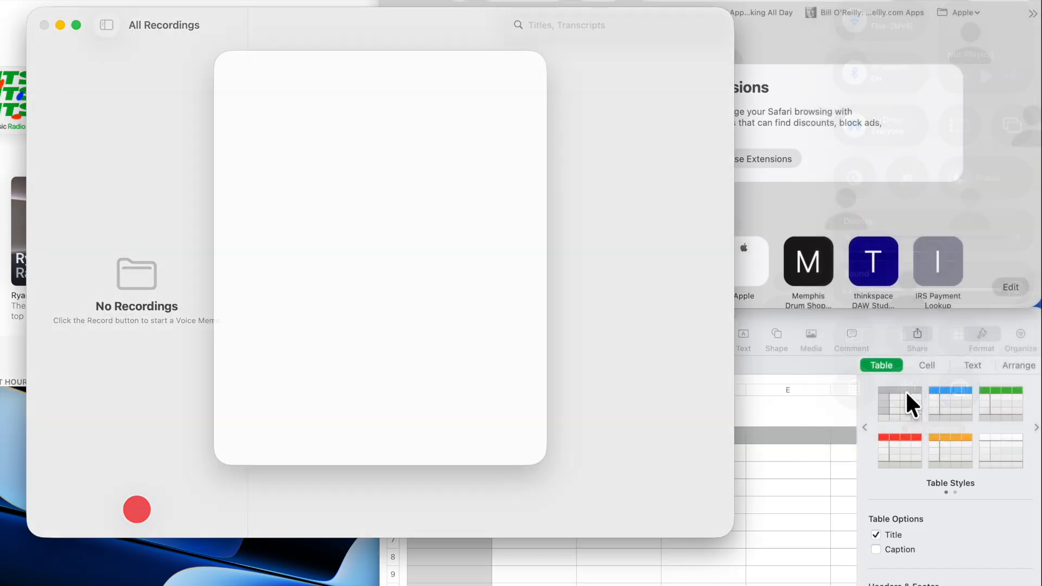
pyautogui.click(404, 439)
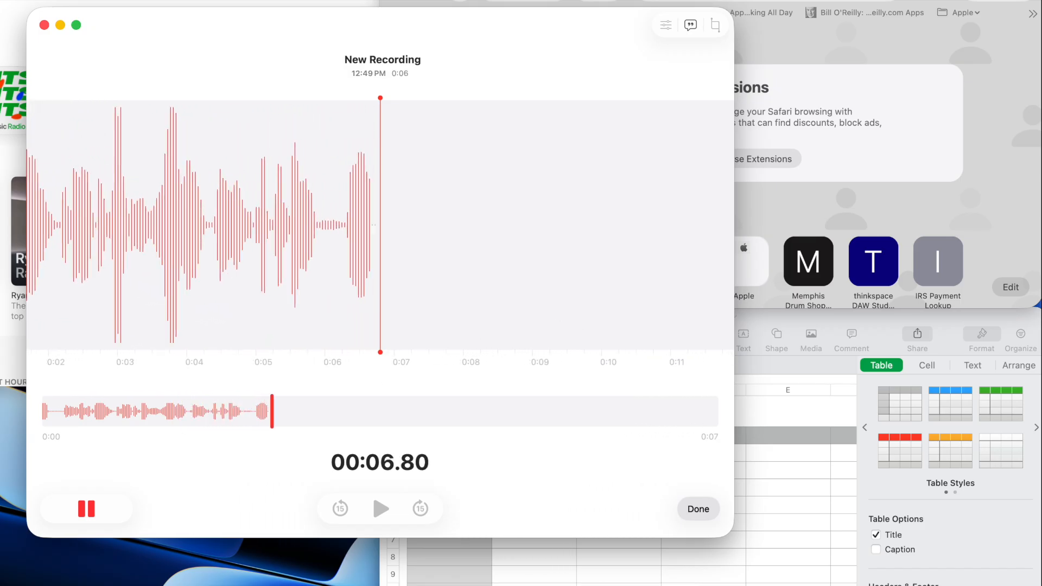
pyautogui.click(86, 509)
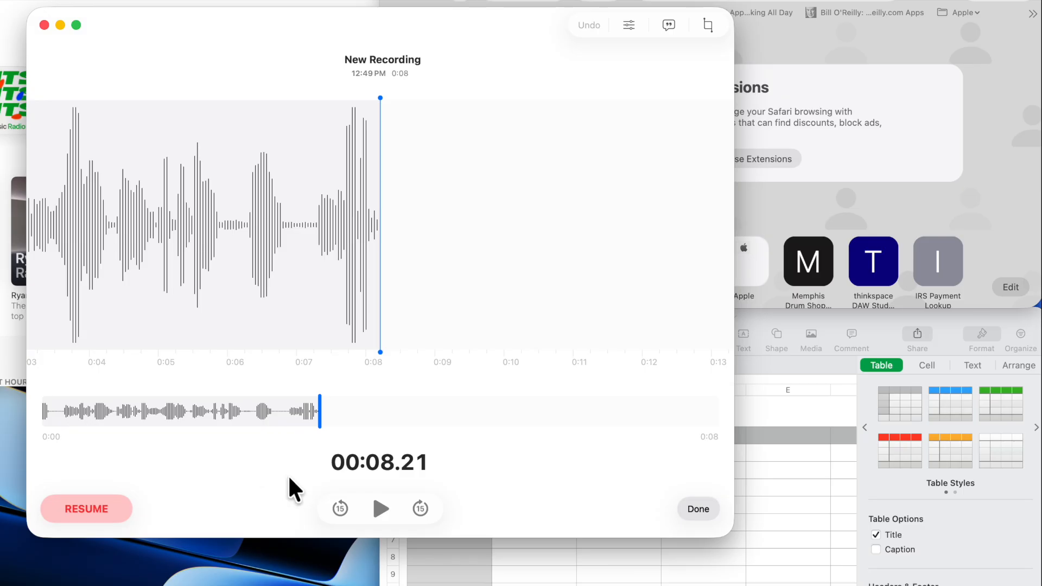
pyautogui.click(698, 508)
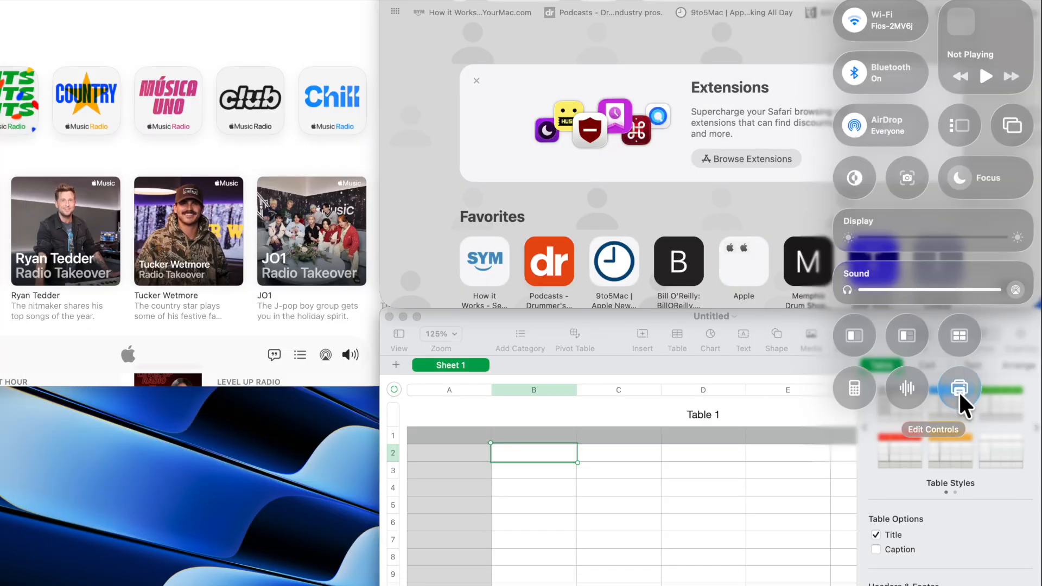
# Open Print Center from Control Center and view the Fast User Switching menu in the menu bar
pyautogui.click(958, 395)
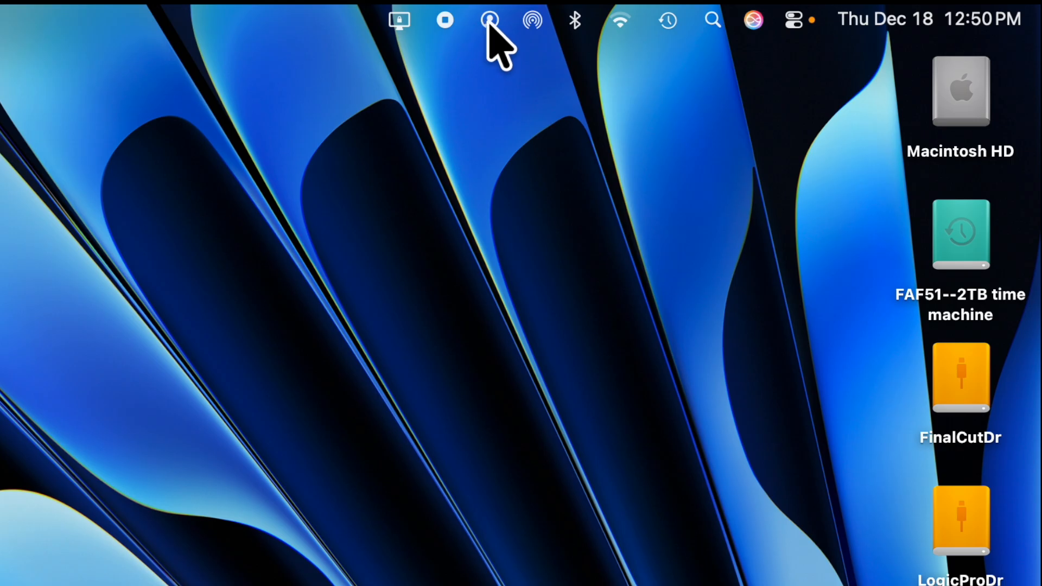
pyautogui.click(488, 22)
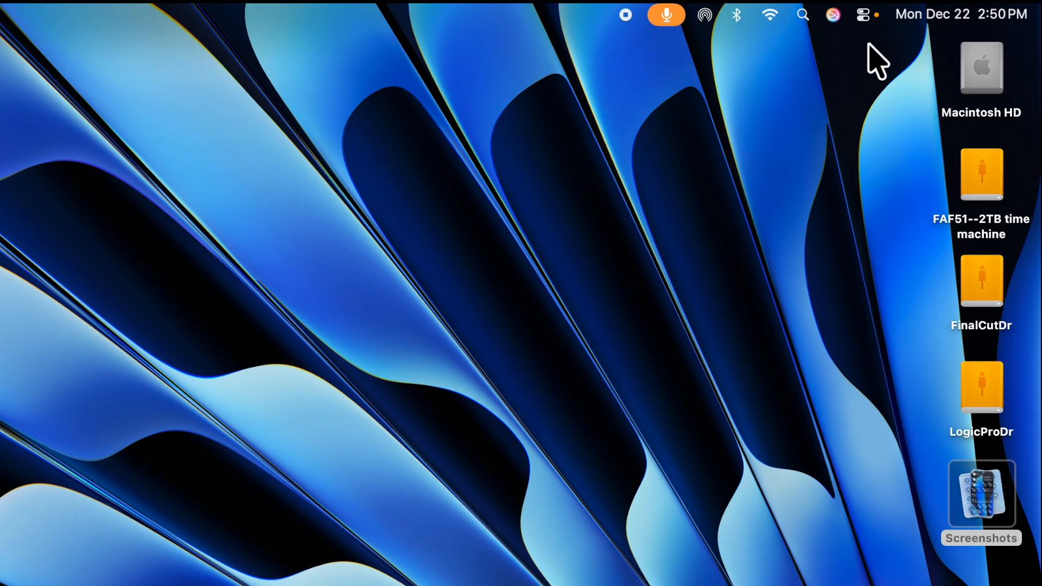
# Add a new Control Center to the menu bar in controls editing mode and give it the star icon
pyautogui.click(862, 15)
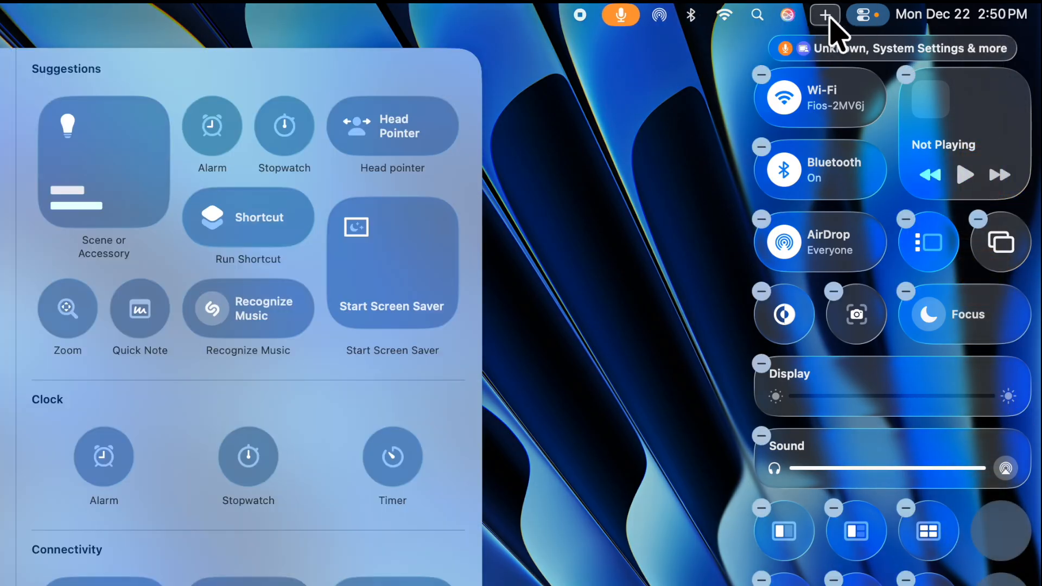
pyautogui.click(825, 15)
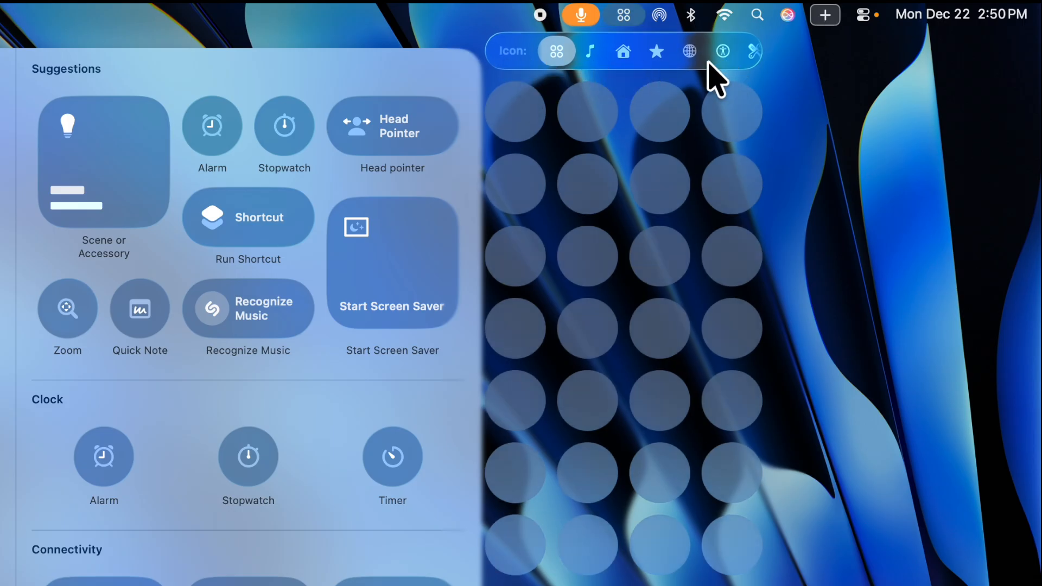
pyautogui.hscroll(5, 670, 56)
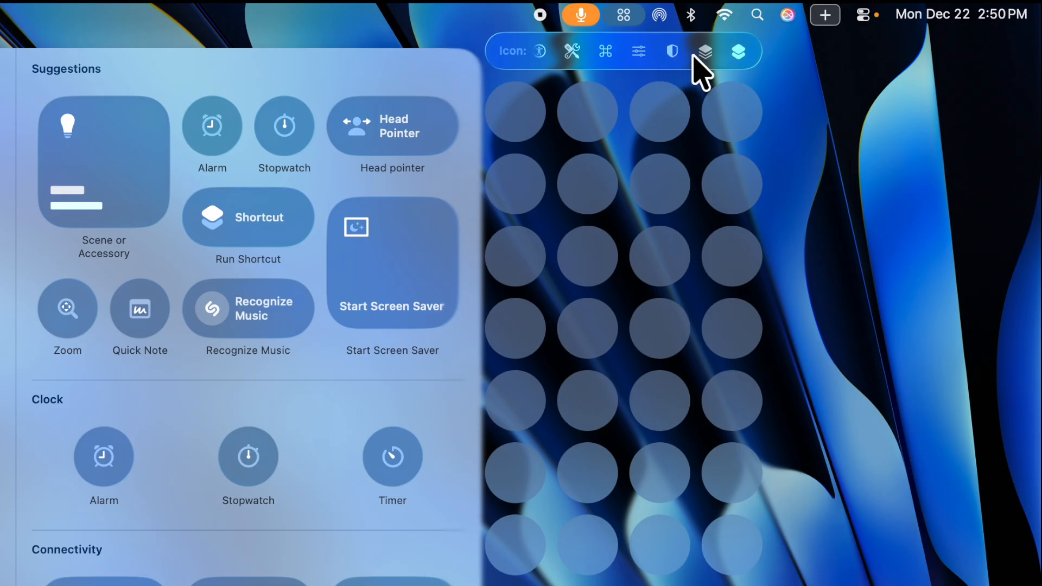
pyautogui.hscroll(-5, 686, 54)
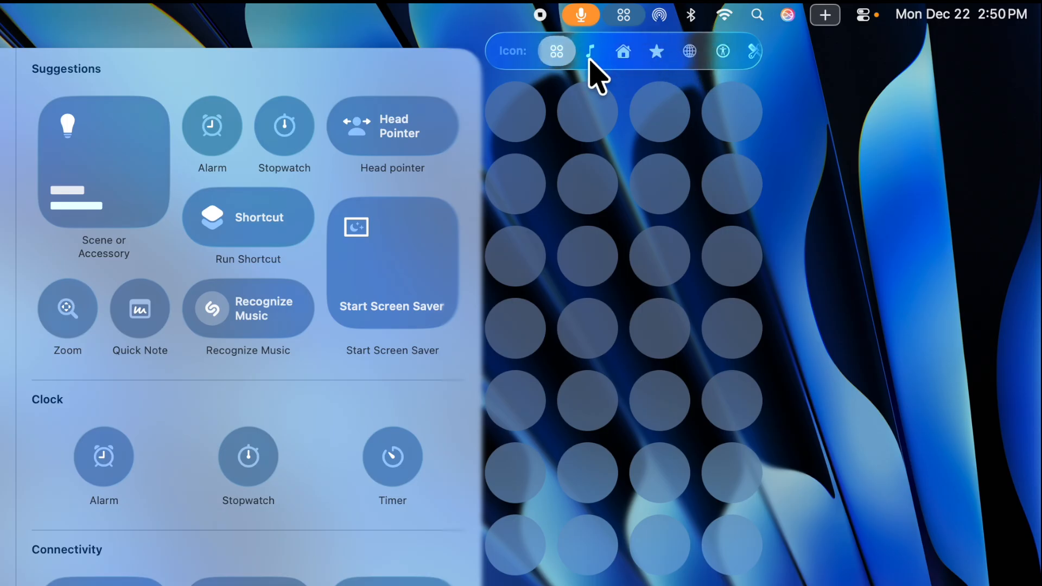
pyautogui.click(657, 53)
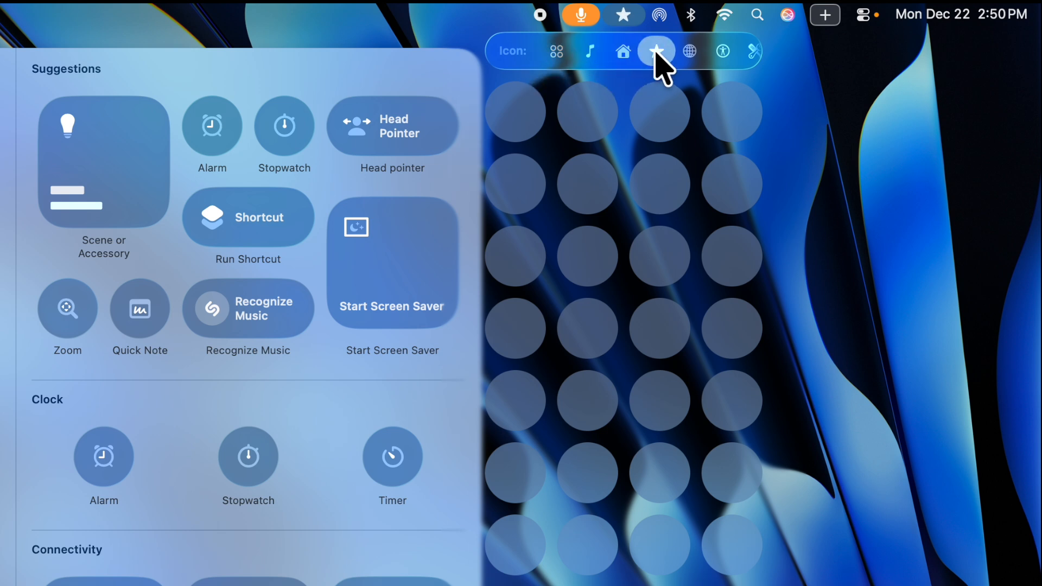
# Add the Alarm, Stopwatch and Timer controls to the first row of the new star Control Center
pyautogui.moveTo(441, 253)
pyautogui.scroll(-5, 343, 374)
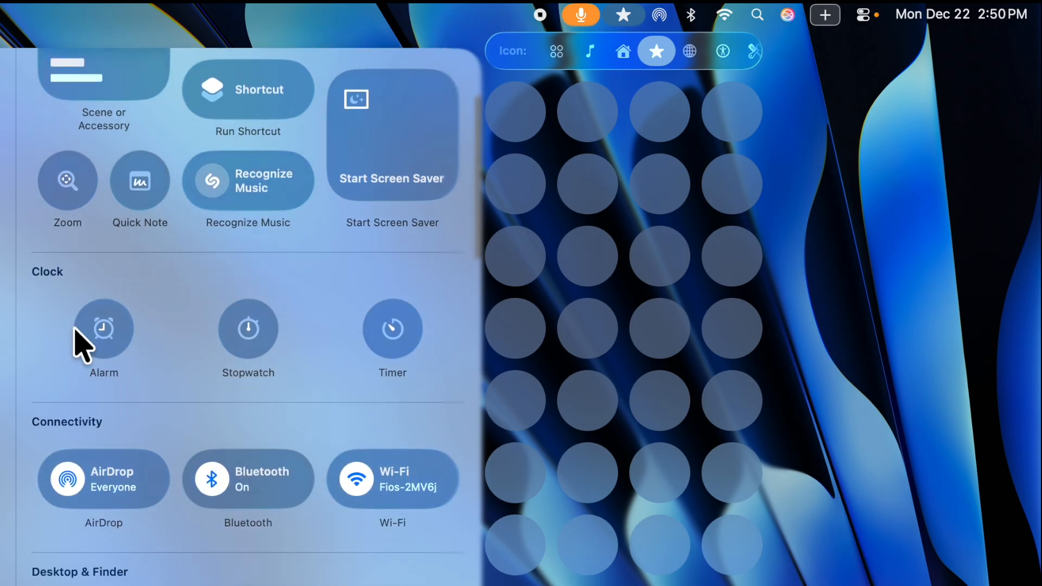
pyautogui.click(108, 344)
pyautogui.moveTo(109, 342); pyautogui.dragTo(655, 125)
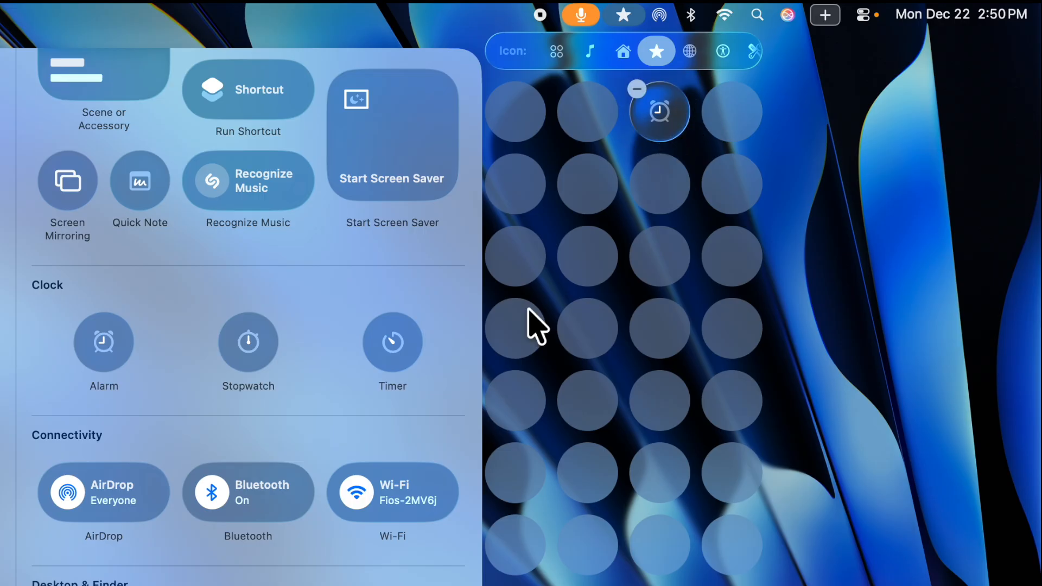
pyautogui.moveTo(246, 366); pyautogui.dragTo(504, 138)
pyautogui.moveTo(383, 355); pyautogui.dragTo(569, 156)
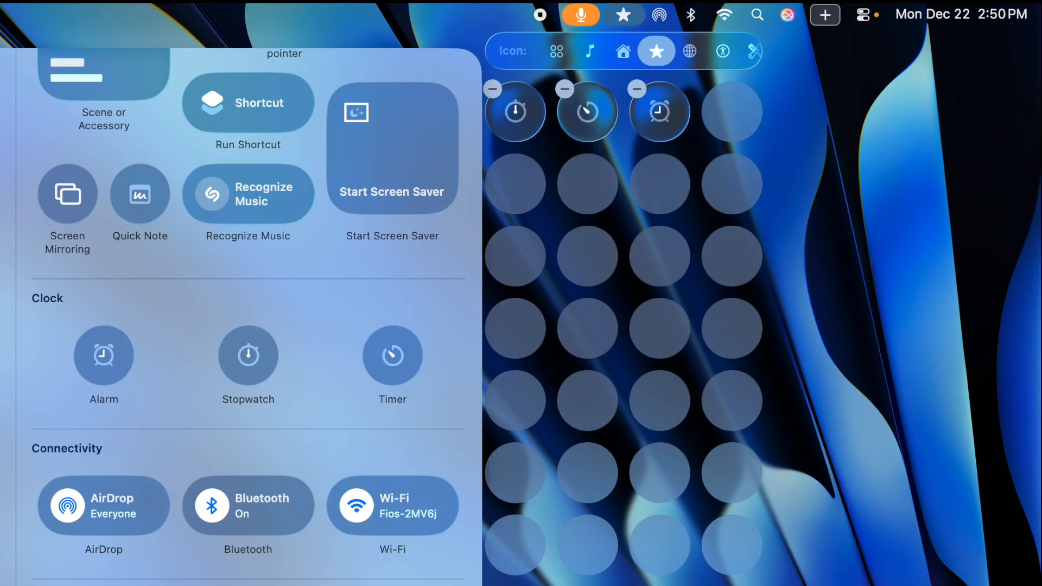
# Add the Calculator, Voice Memos recording and Print Center controls to the second row of the star Control Center
pyautogui.scroll(-15, 248, 317)
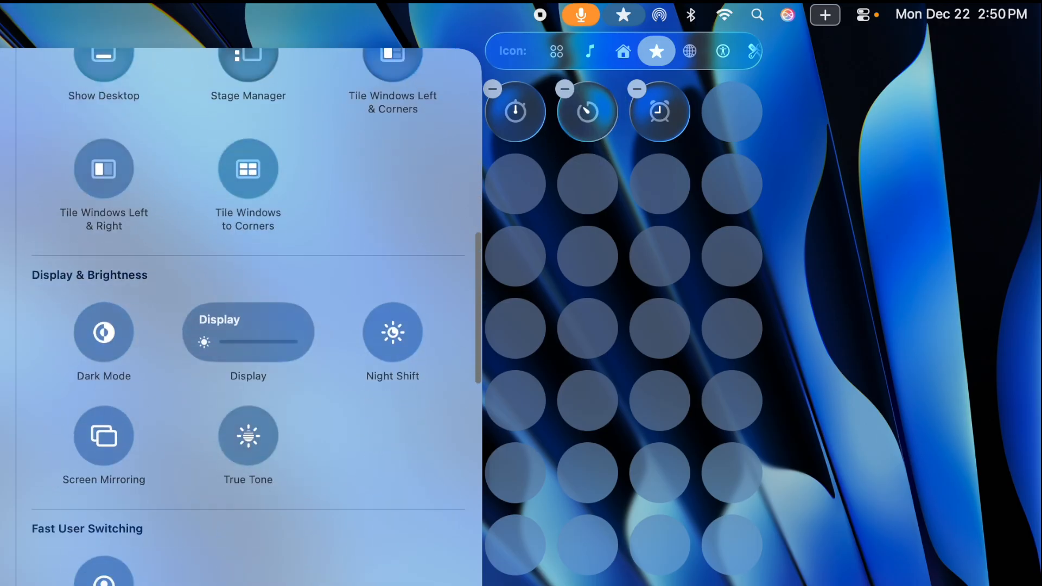
pyautogui.scroll(-10, 248, 317)
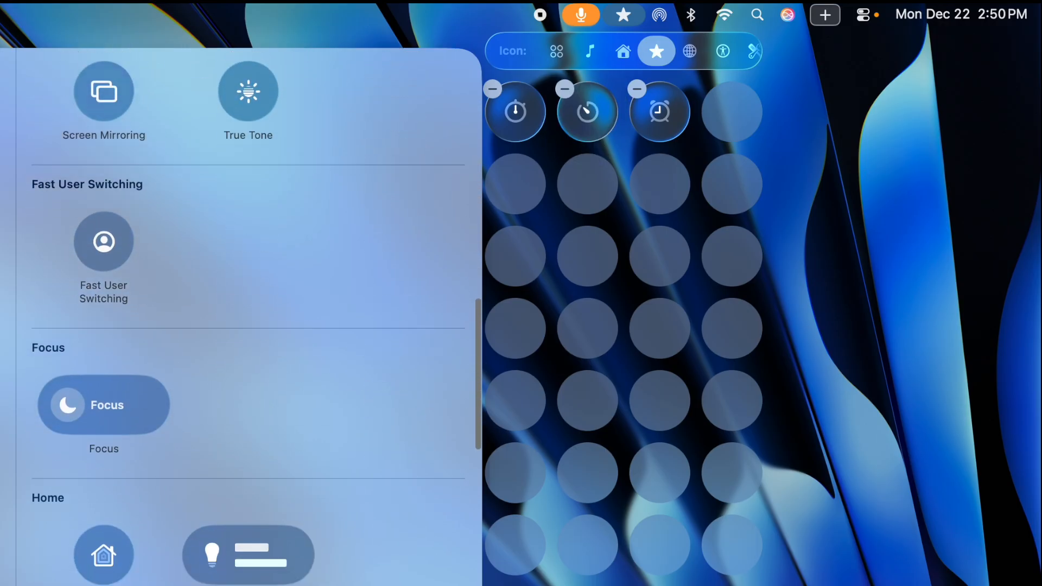
pyautogui.scroll(-15, 54, 532)
pyautogui.moveTo(100, 512); pyautogui.dragTo(516, 209)
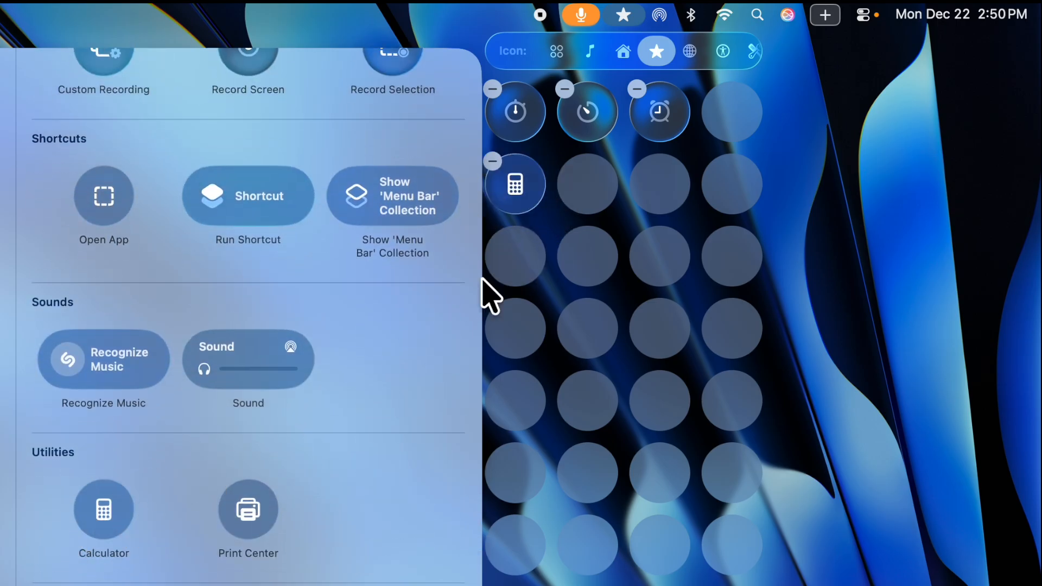
pyautogui.moveTo(253, 513); pyautogui.dragTo(663, 228)
pyautogui.moveTo(103, 584); pyautogui.dragTo(567, 203)
# Add the Record Screen control to the start of the third row and finish editing the star Control Center
pyautogui.scroll(9, 248, 326)
pyautogui.moveTo(248, 559); pyautogui.dragTo(514, 261)
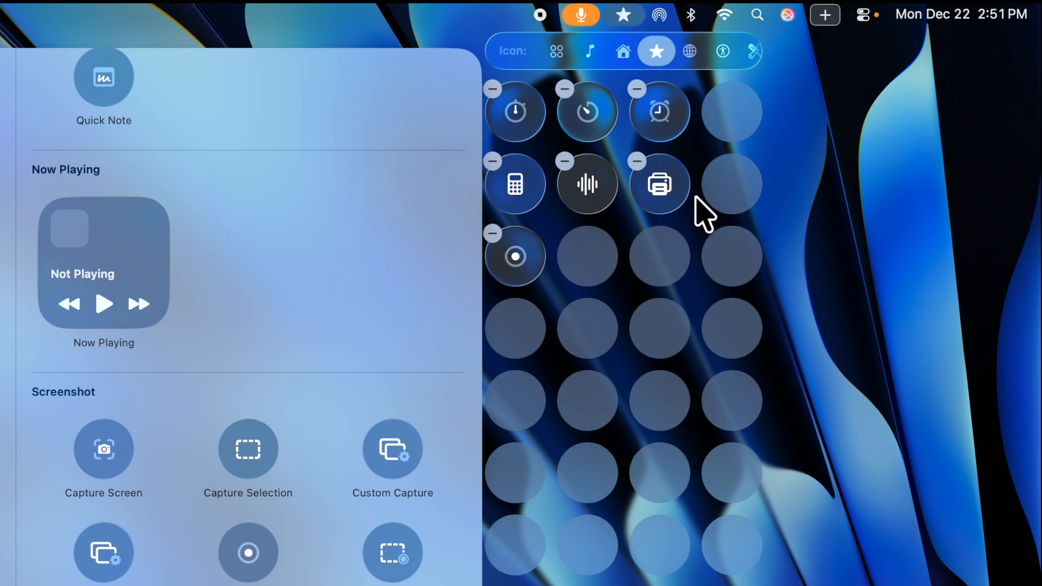
pyautogui.press('Escape')
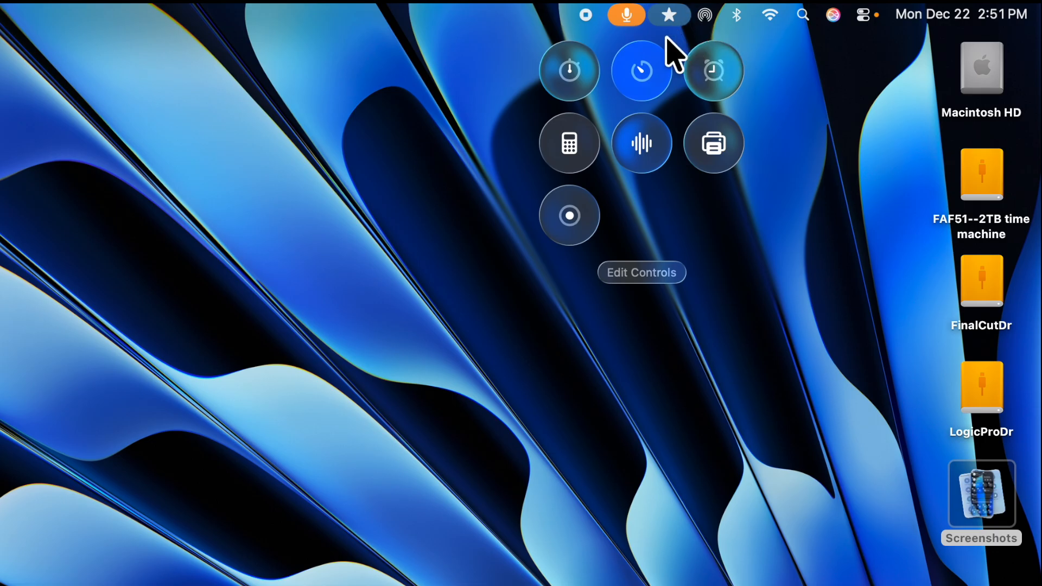
# Close the star Control Center and view the main Control Center
pyautogui.click(568, 437)
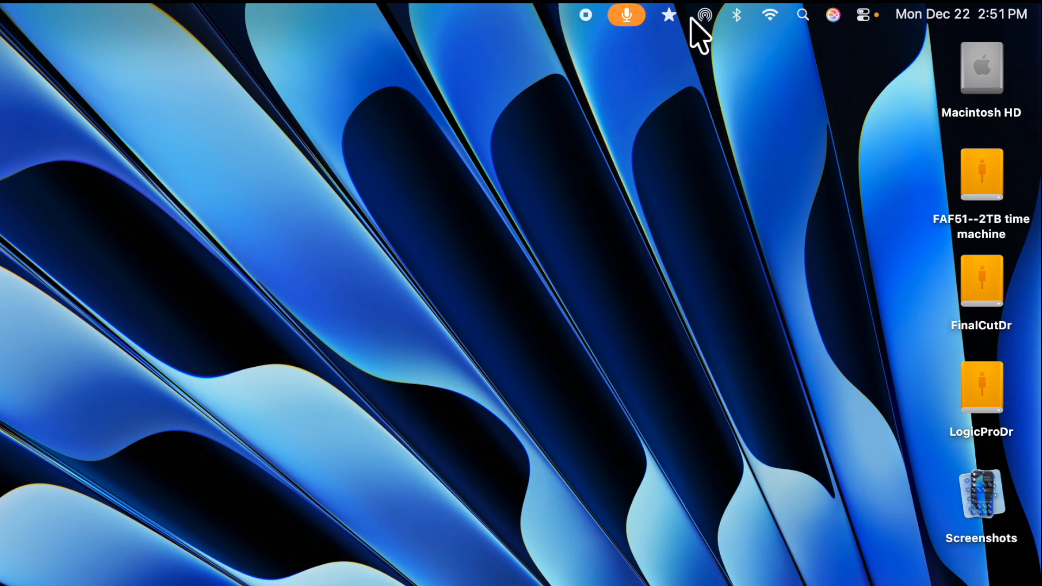
pyautogui.click(862, 15)
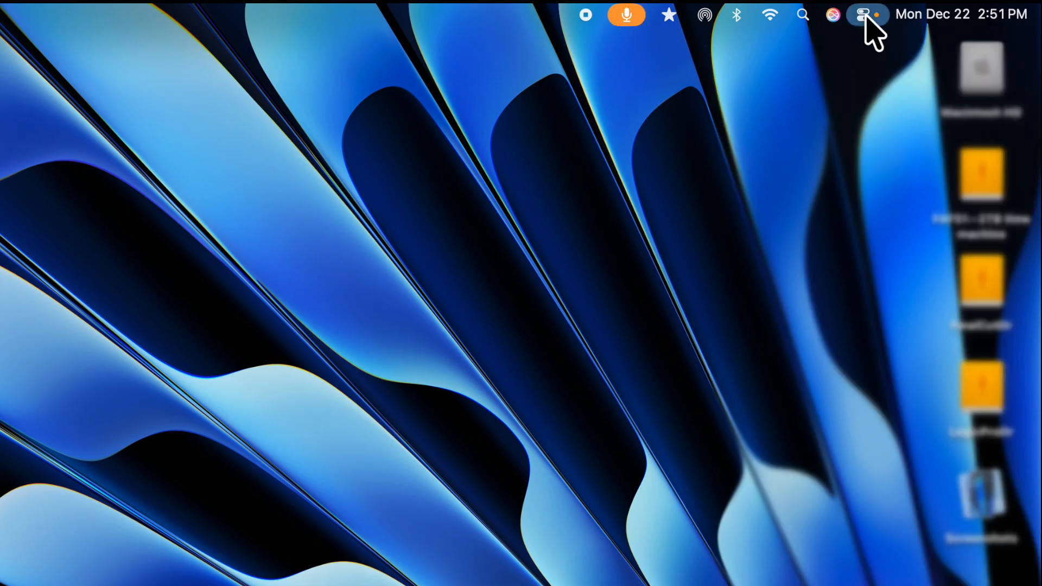
pyautogui.click(629, 485)
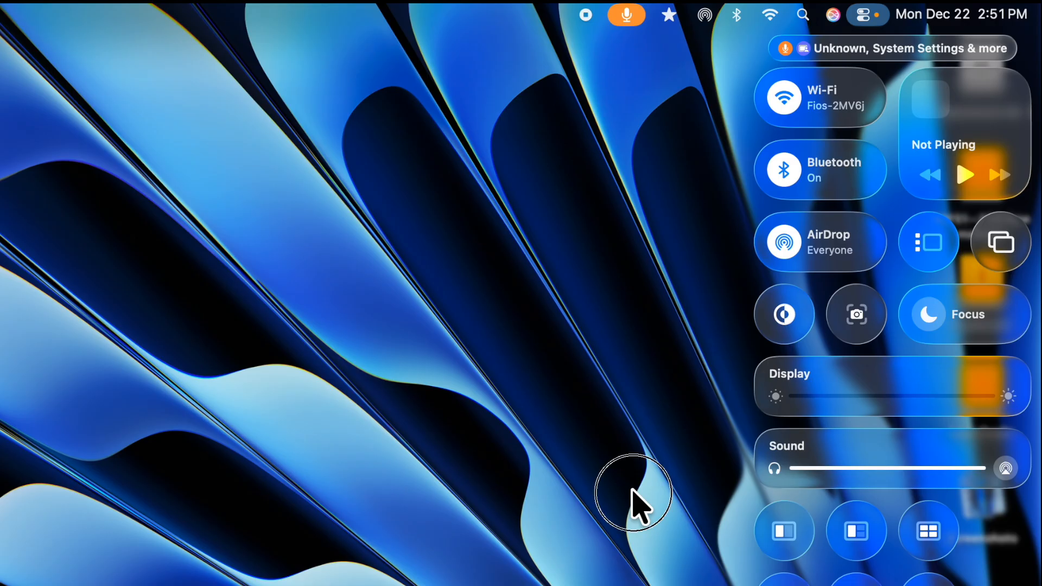
pyautogui.click(670, 16)
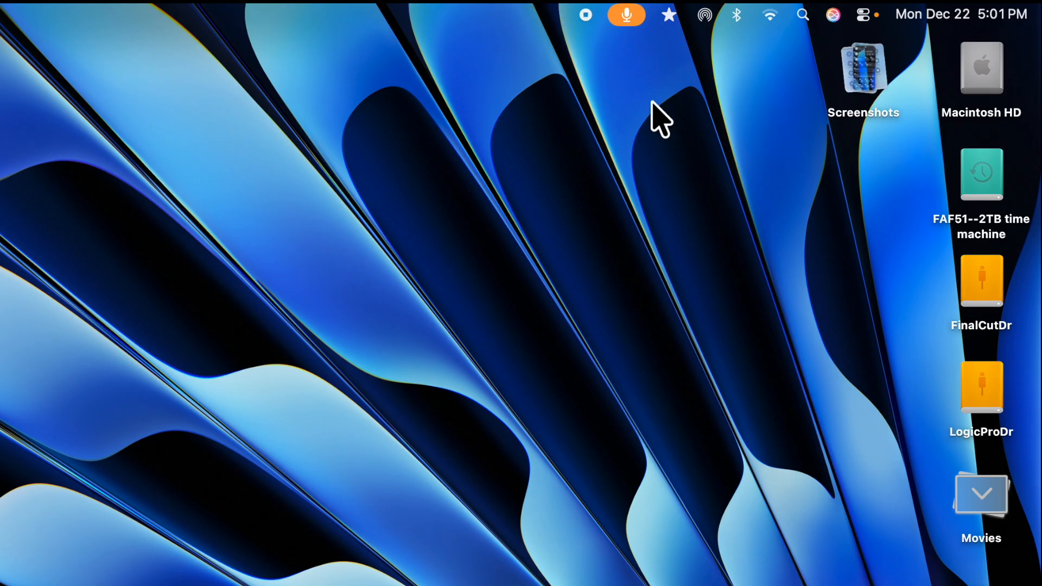
# Open the star Control Center for editing and set its Print Center control to the Large size
pyautogui.click(670, 15)
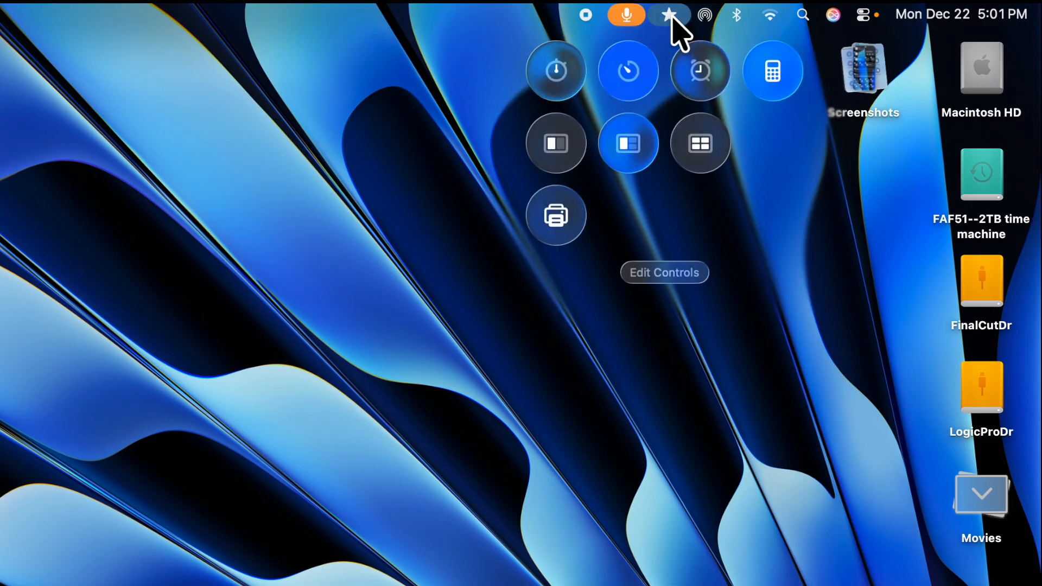
pyautogui.click(667, 279)
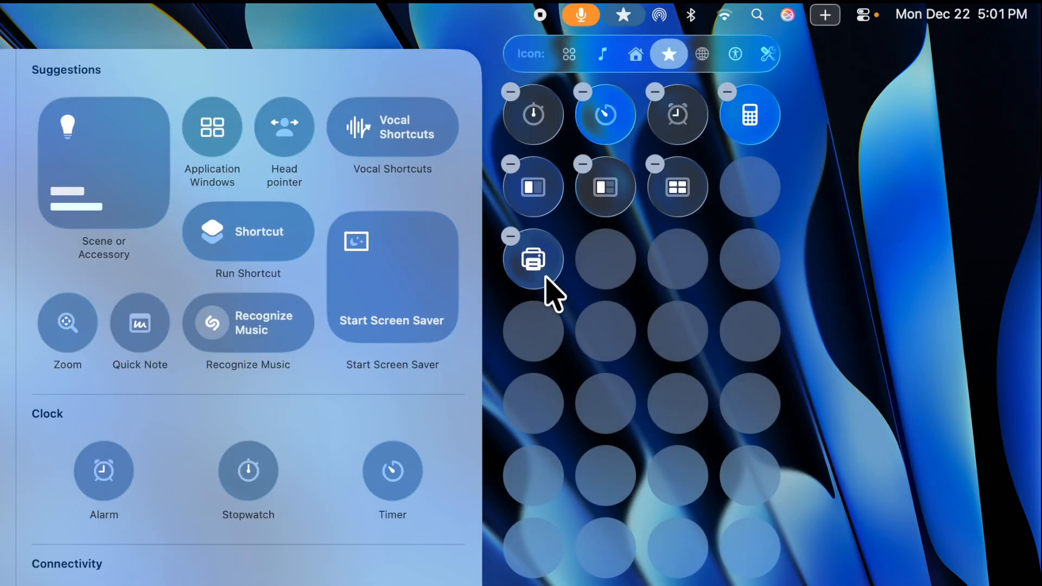
pyautogui.rightClick(545, 276)
pyautogui.click(545, 276)
pyautogui.rightClick(548, 274)
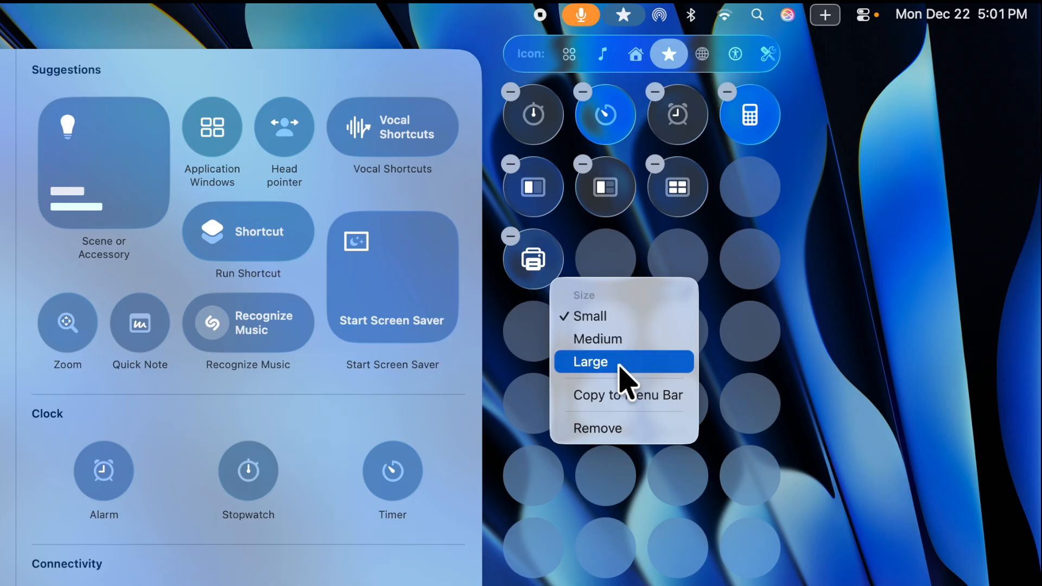
pyautogui.click(629, 379)
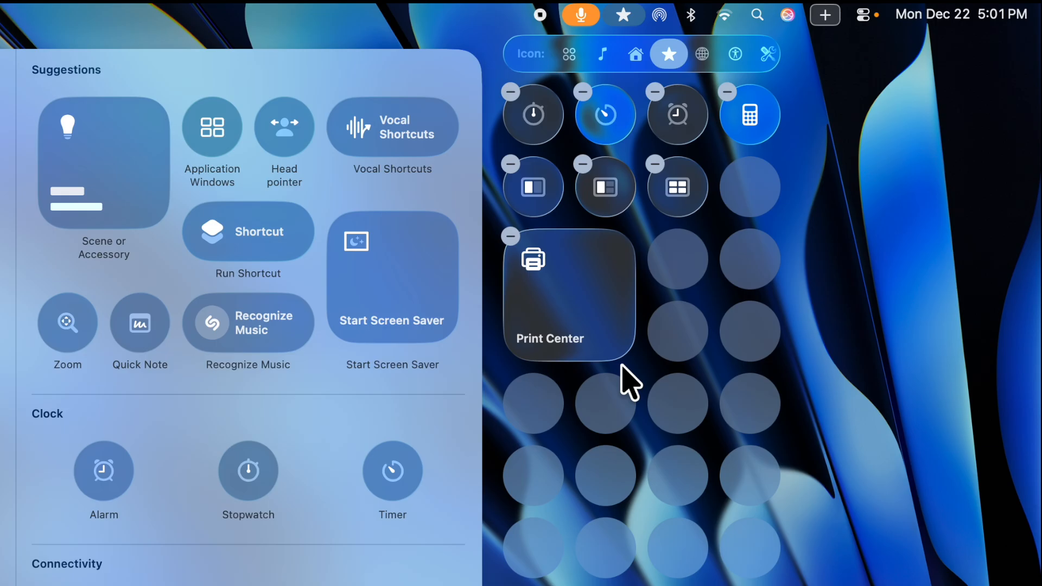
# Set the Print Center control to Medium, move it to the start of the first row and finish editing
pyautogui.rightClick(603, 307)
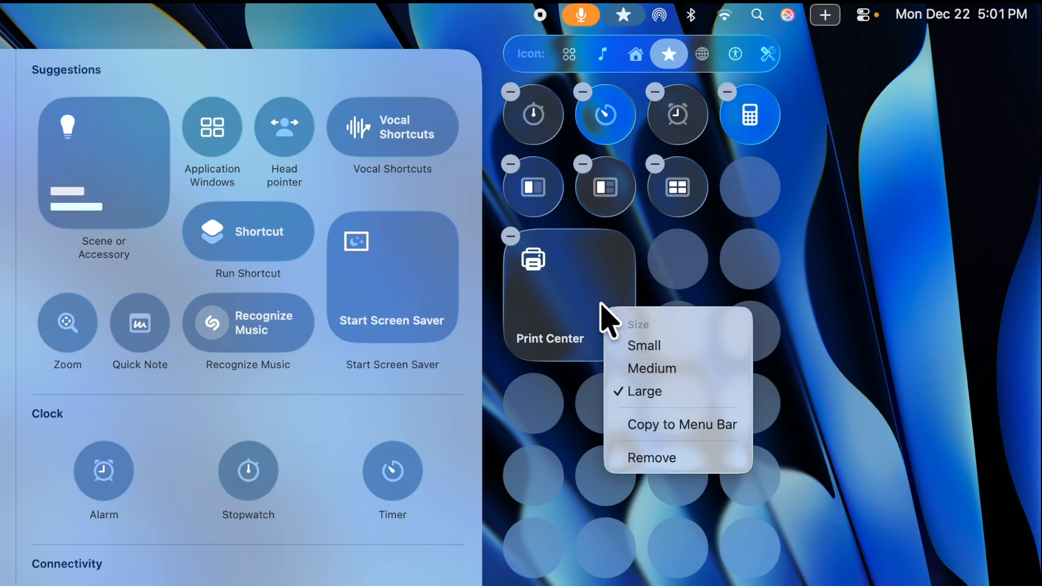
pyautogui.click(639, 362)
pyautogui.rightClick(601, 279)
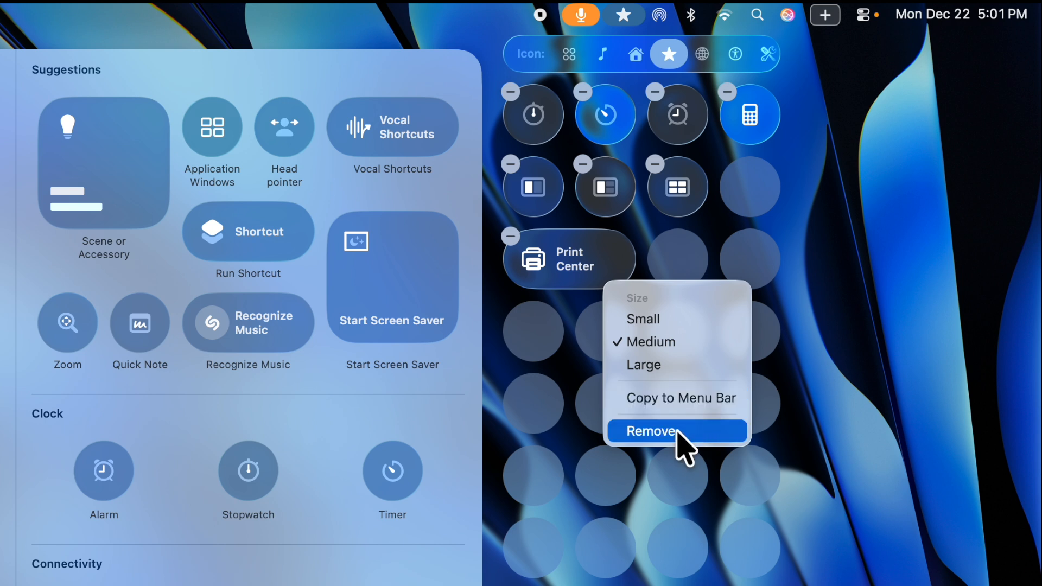
pyautogui.click(644, 345)
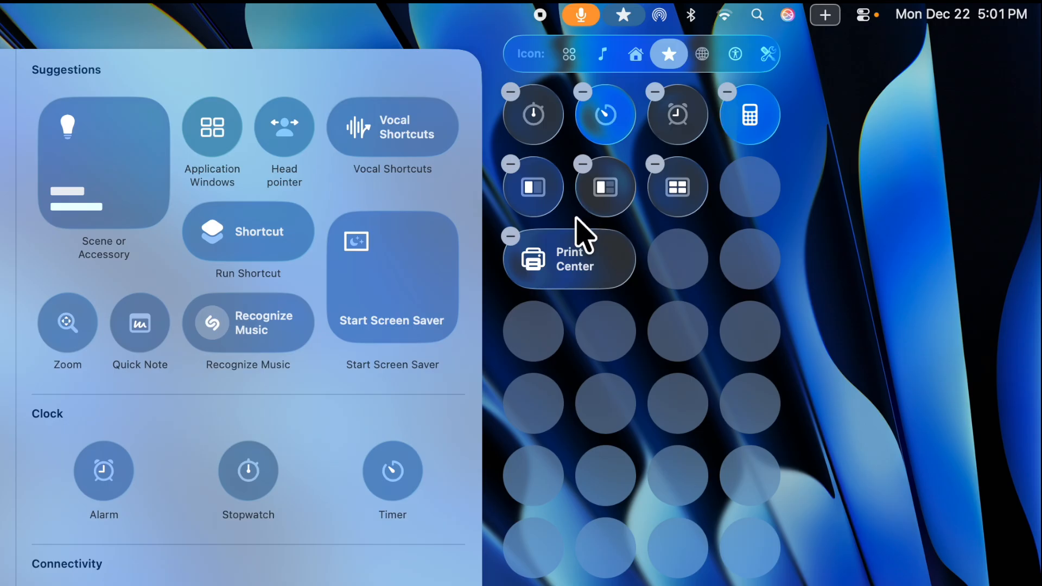
pyautogui.moveTo(595, 271); pyautogui.dragTo(591, 124)
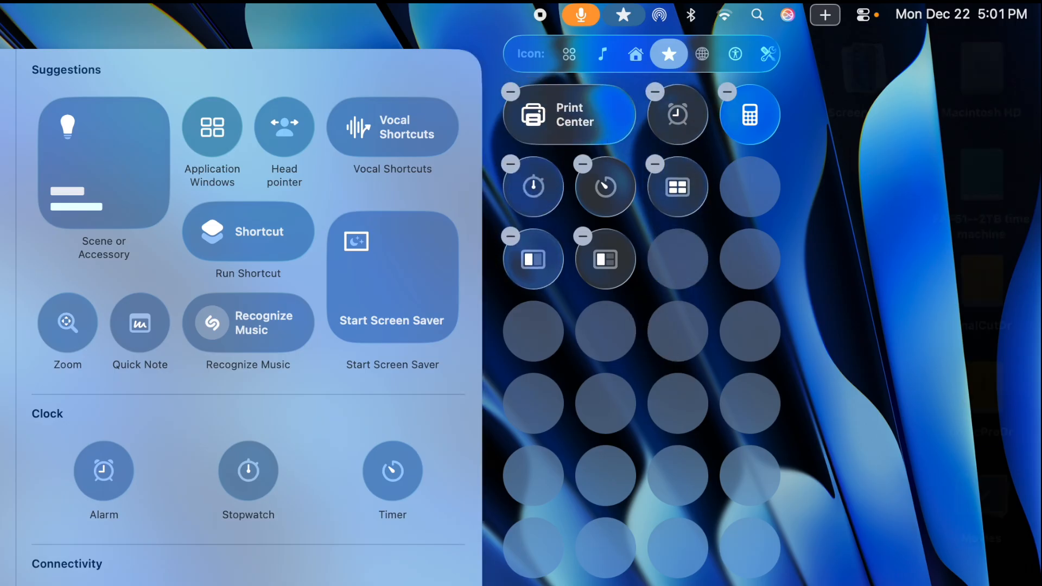
pyautogui.press('Escape')
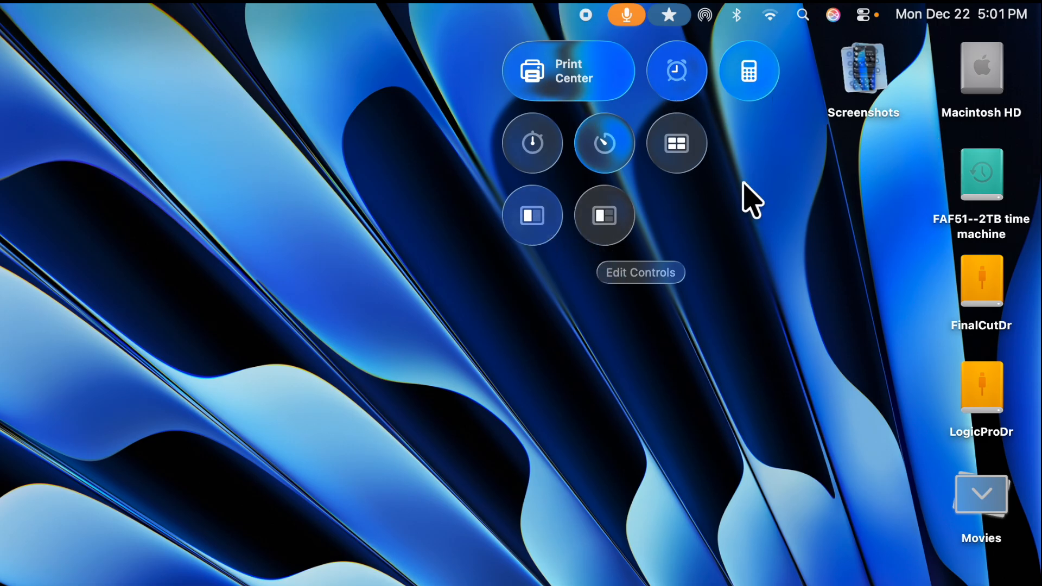
# Resize the Print Center control to Small, Large and back to Small without entering editing mode
pyautogui.rightClick(619, 86)
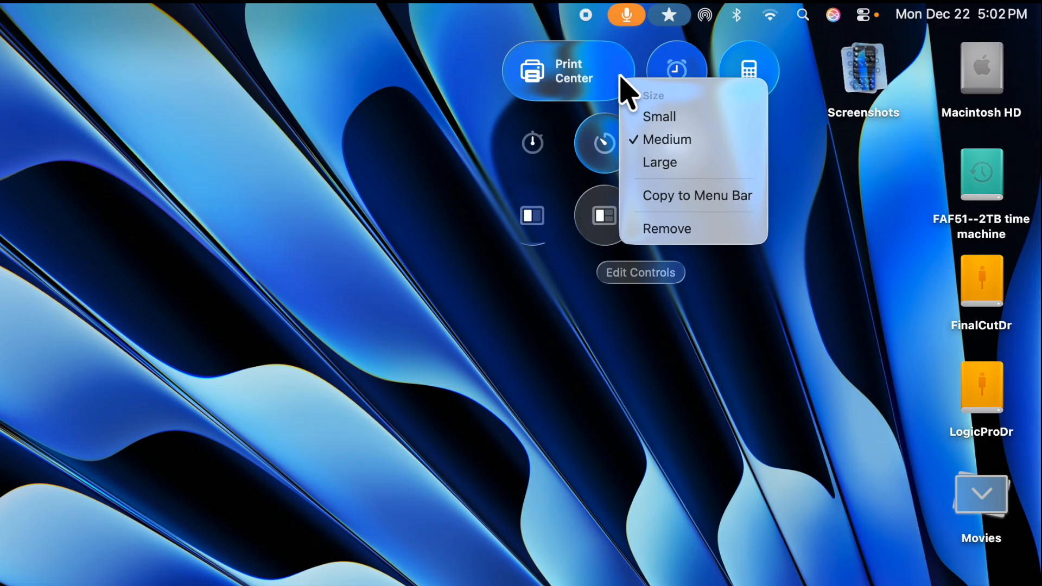
pyautogui.click(658, 116)
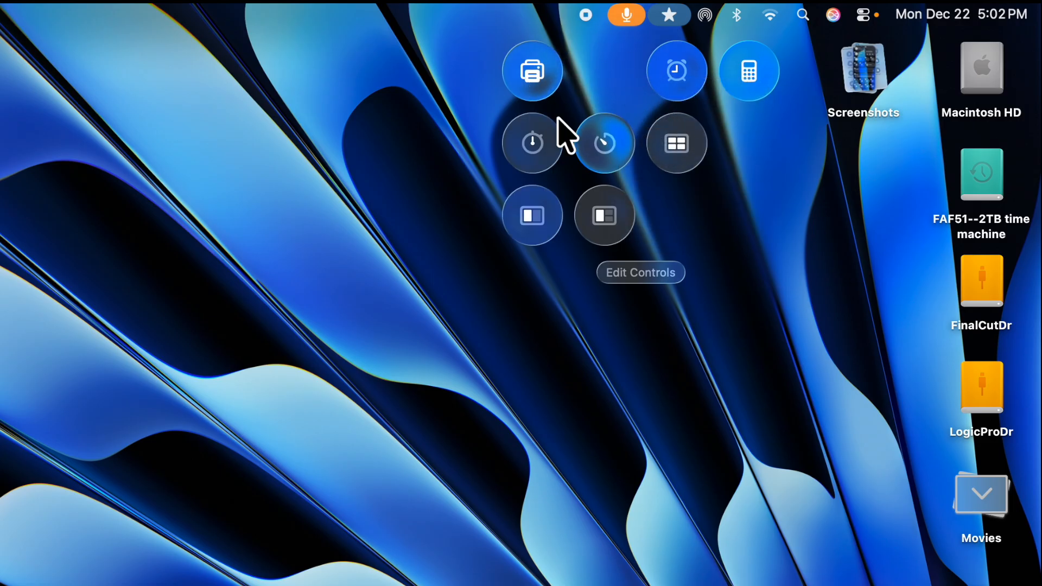
pyautogui.rightClick(546, 95)
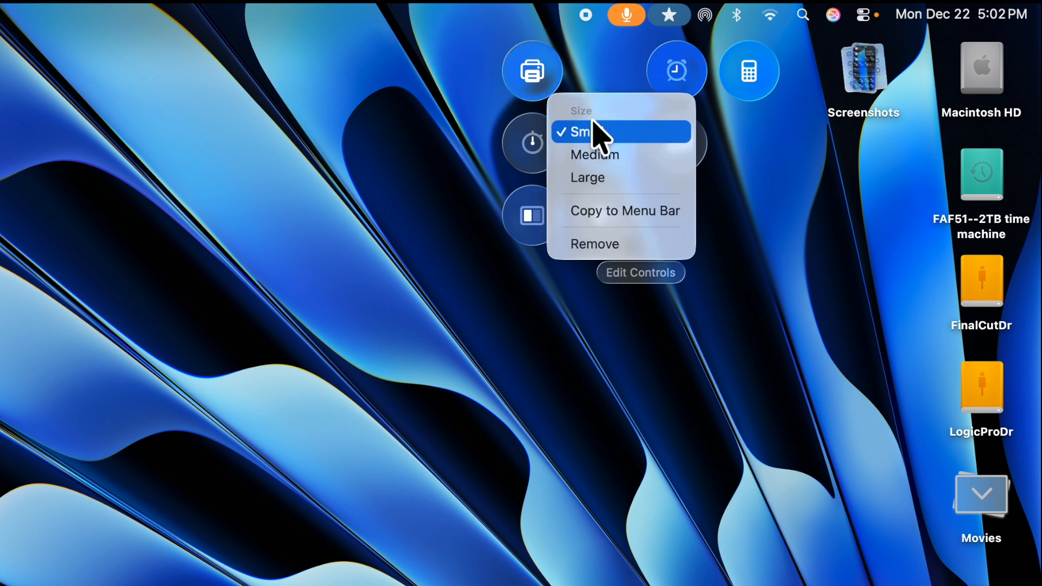
pyautogui.click(583, 180)
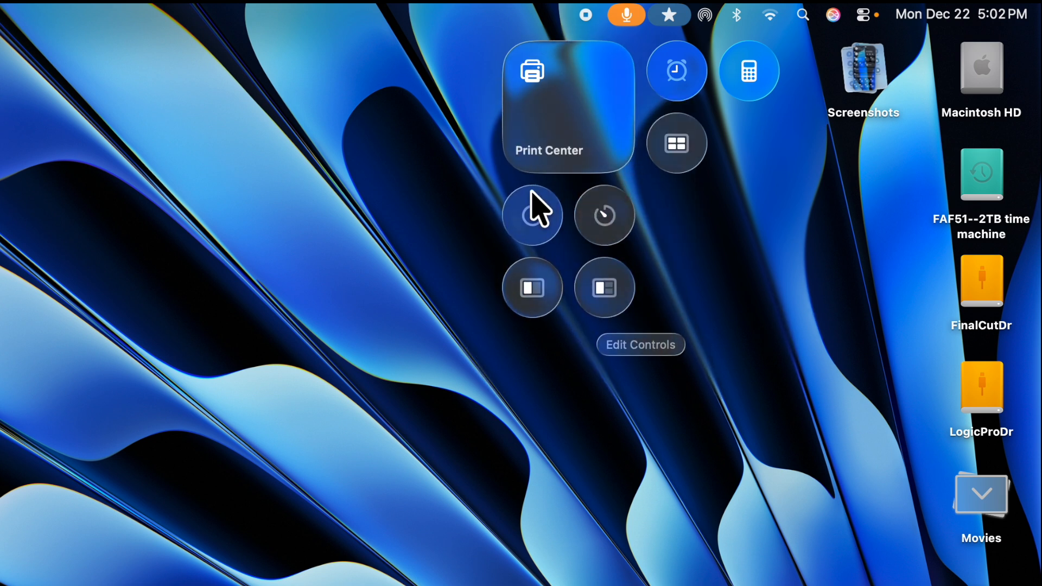
pyautogui.rightClick(589, 131)
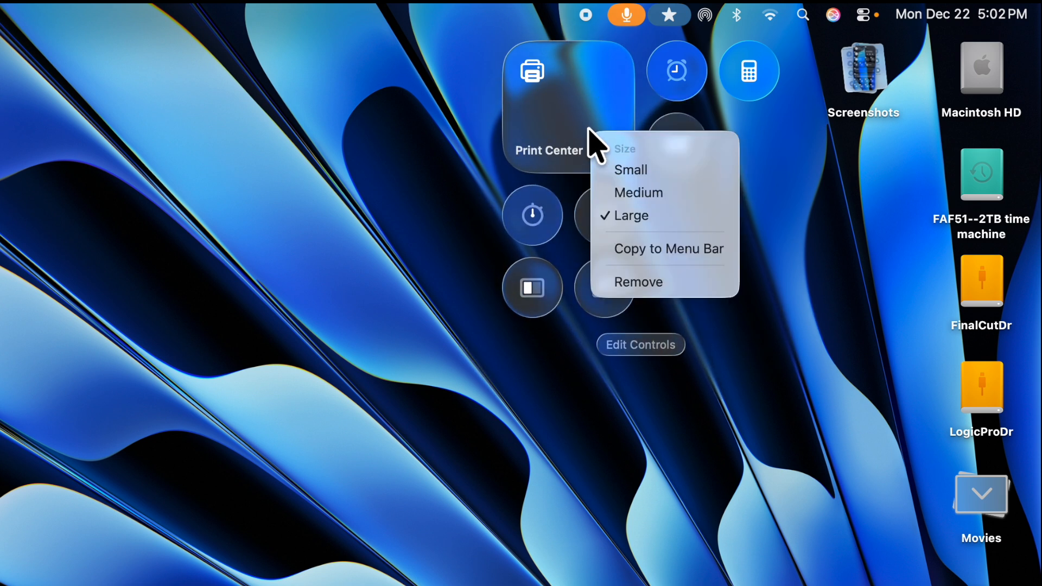
pyautogui.click(631, 170)
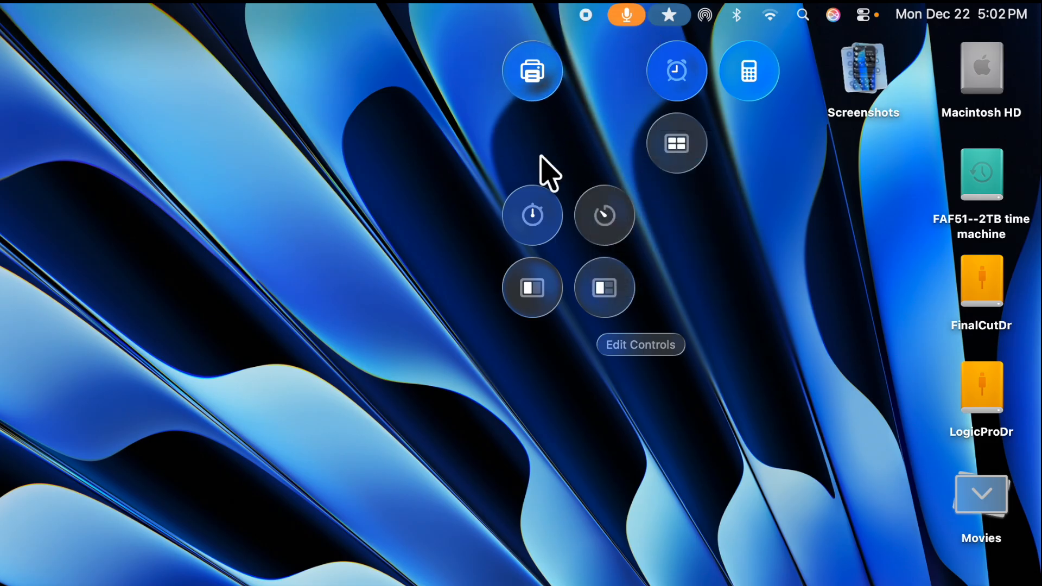
# Enter controls editing mode and move the Alarm and Calculator controls beside Print Center in the first row
pyautogui.click(655, 347)
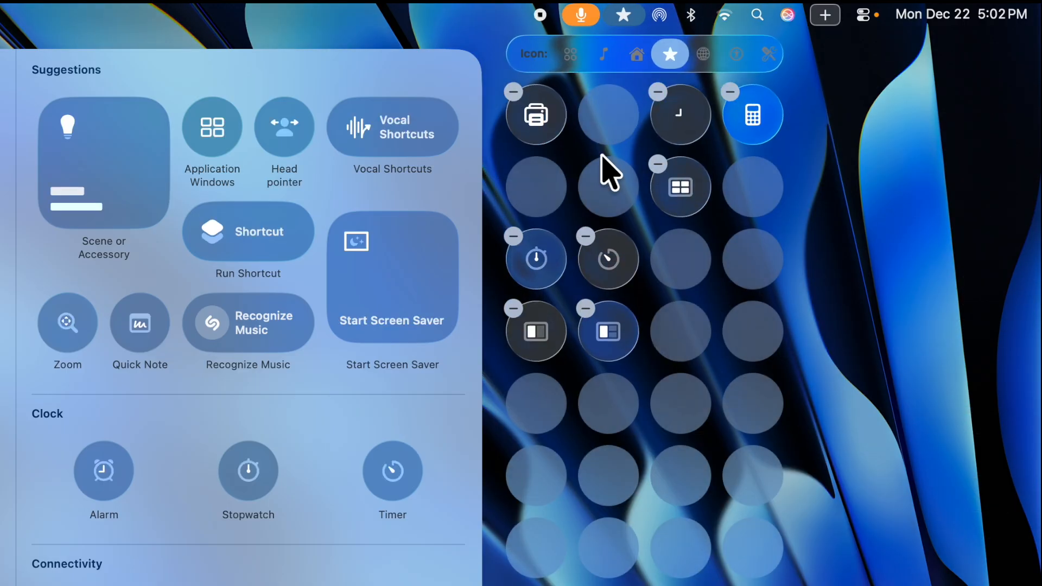
pyautogui.moveTo(707, 126); pyautogui.dragTo(611, 121)
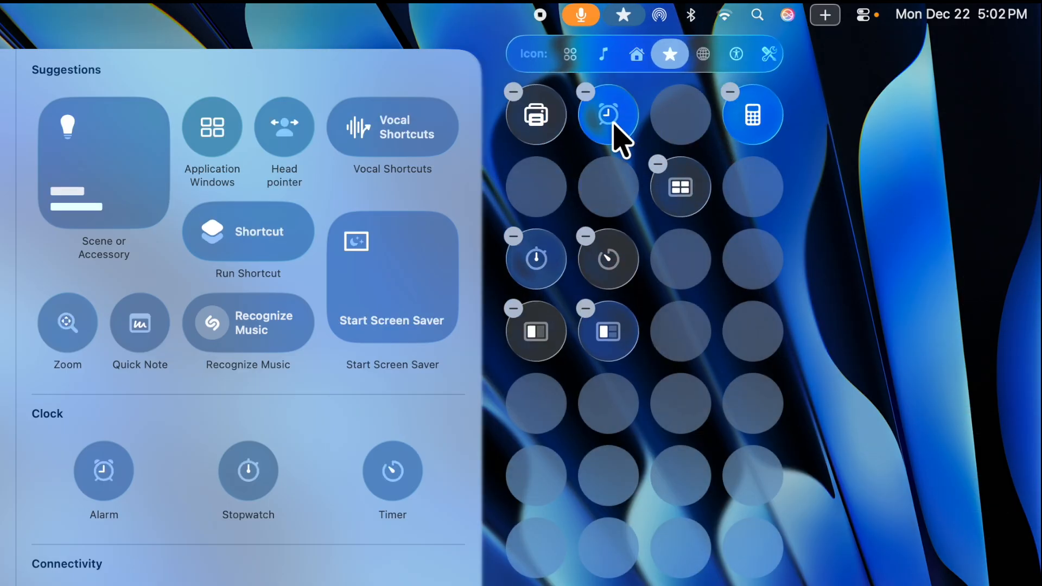
pyautogui.moveTo(752, 125); pyautogui.dragTo(673, 144)
# Put Stopwatch, Timer and Tile Windows Left & Right in the second row and Tile Windows Left & Corners in the third, finishing the edit
pyautogui.moveTo(538, 265); pyautogui.dragTo(539, 206)
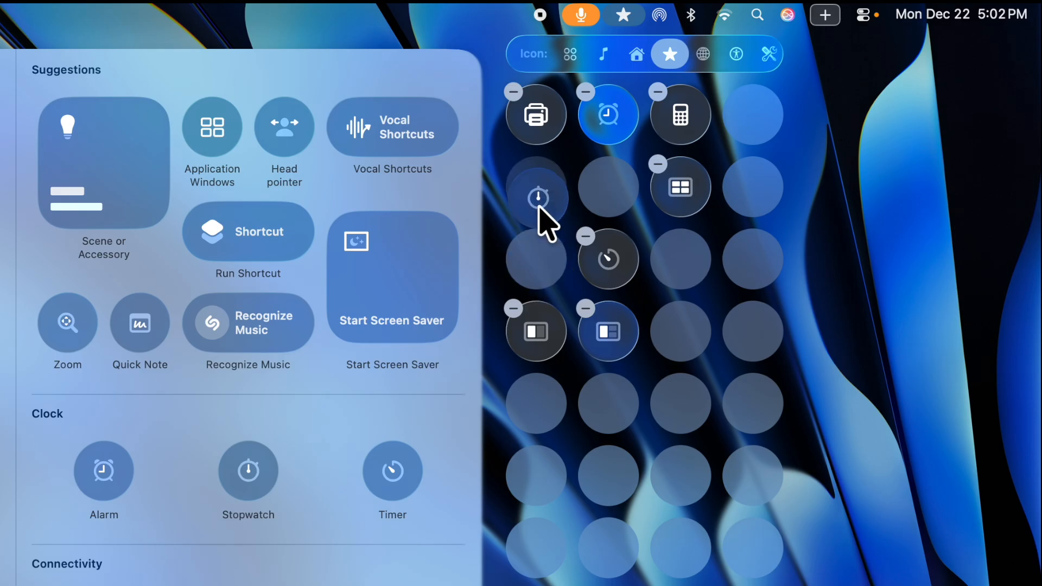
pyautogui.moveTo(619, 272); pyautogui.dragTo(617, 202)
pyautogui.moveTo(548, 345); pyautogui.dragTo(765, 201)
pyautogui.moveTo(613, 353); pyautogui.dragTo(546, 284)
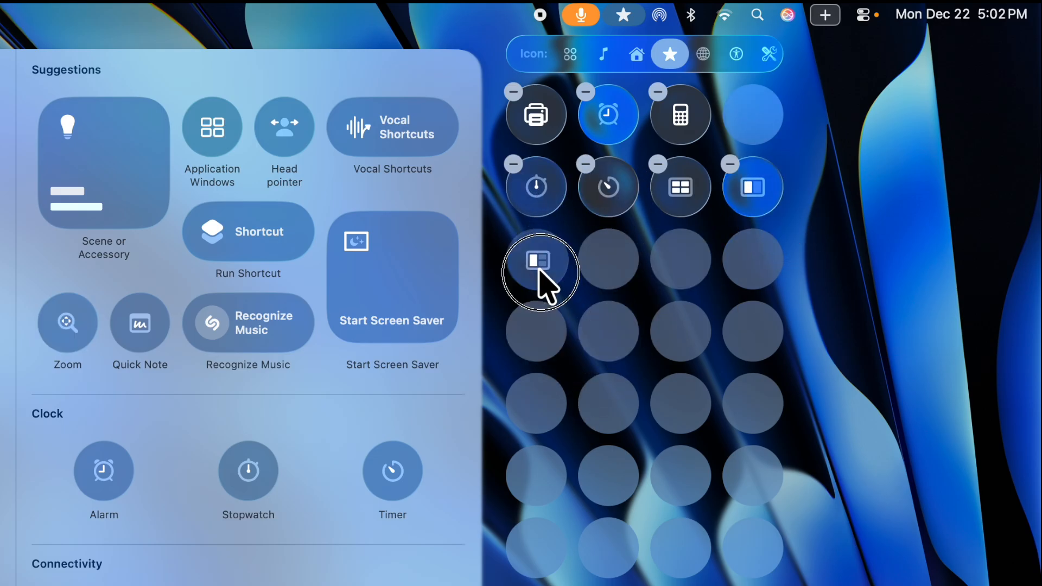
pyautogui.press('Escape')
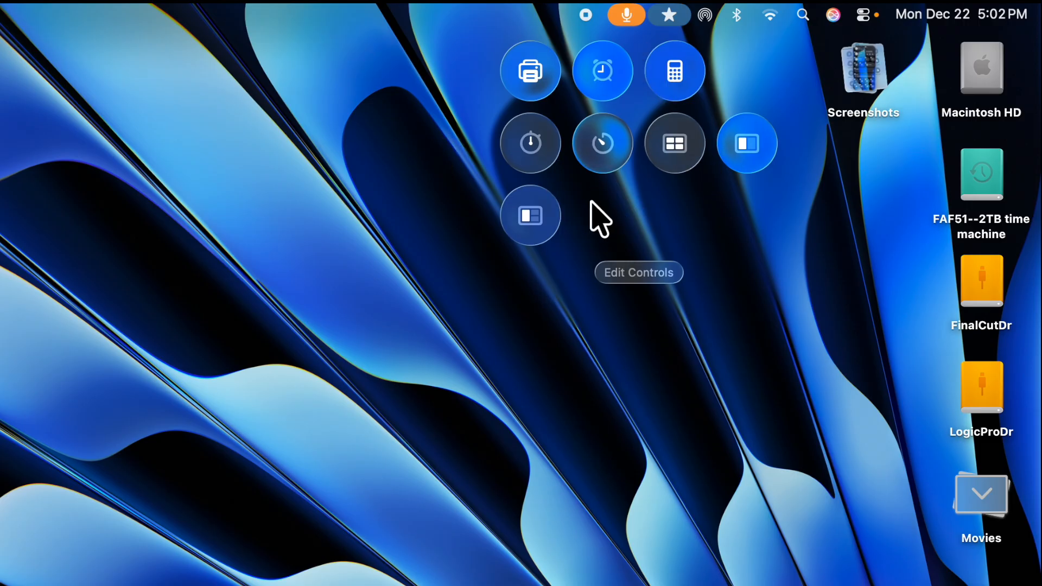
# Rearrange the star controls with two tiling controls beside Print Center, Calculator ending the second row and a Medium Alarm in the third
pyautogui.rightClick(761, 166)
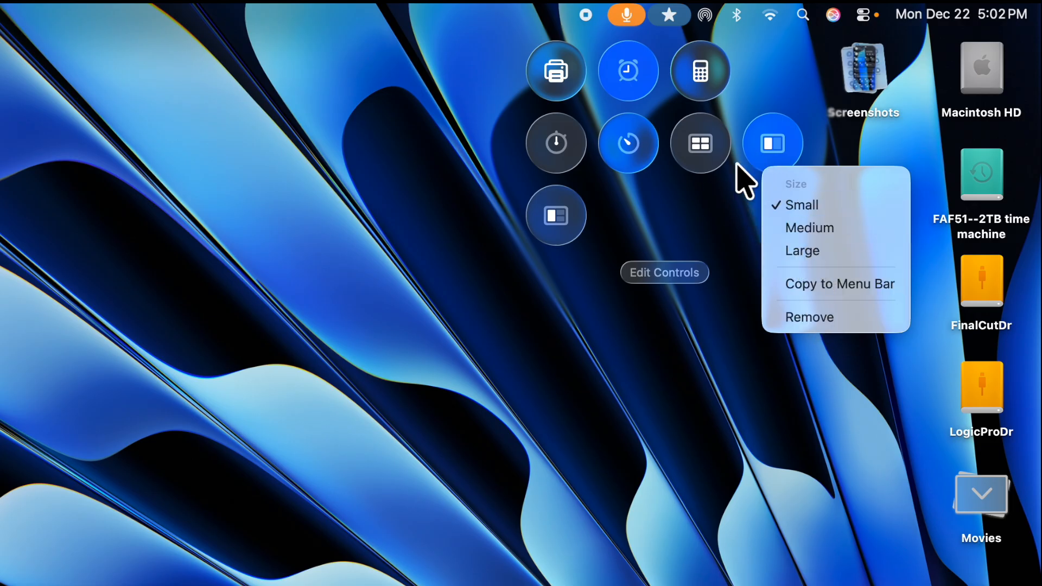
pyautogui.click(769, 165)
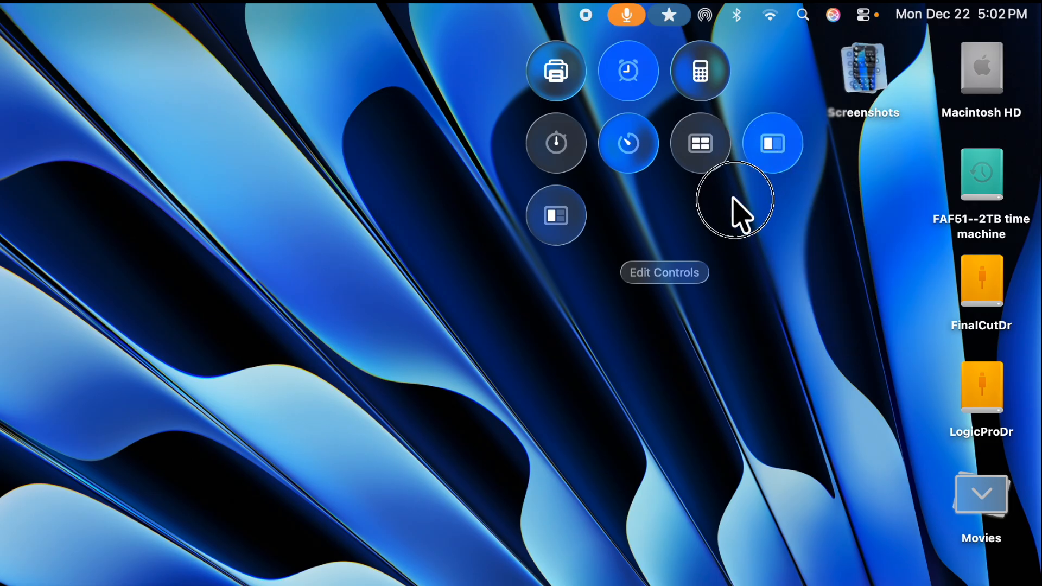
pyautogui.click(658, 274)
pyautogui.click(750, 173)
pyautogui.moveTo(749, 173); pyautogui.dragTo(743, 125)
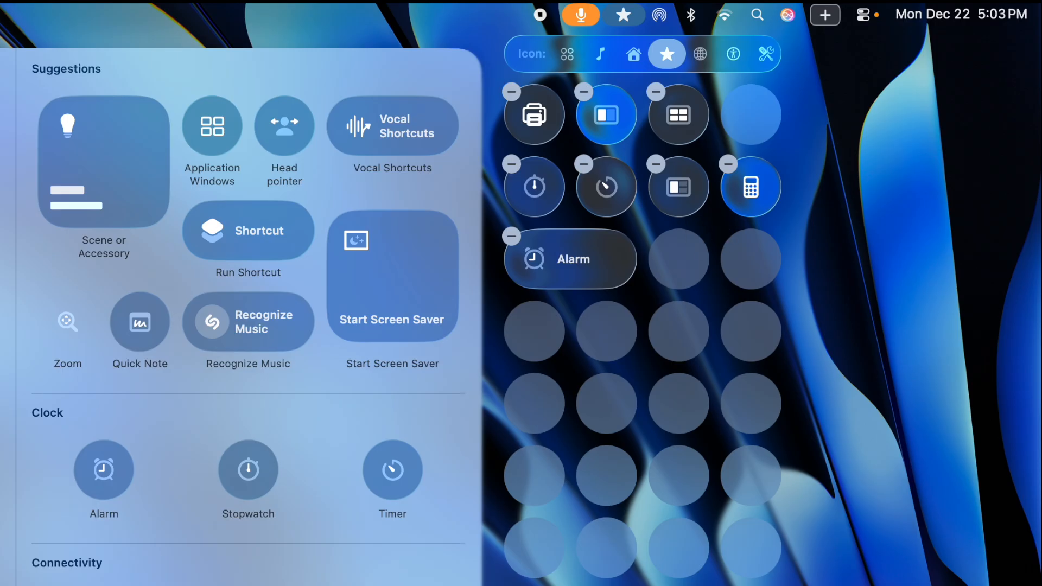
pyautogui.press('Escape')
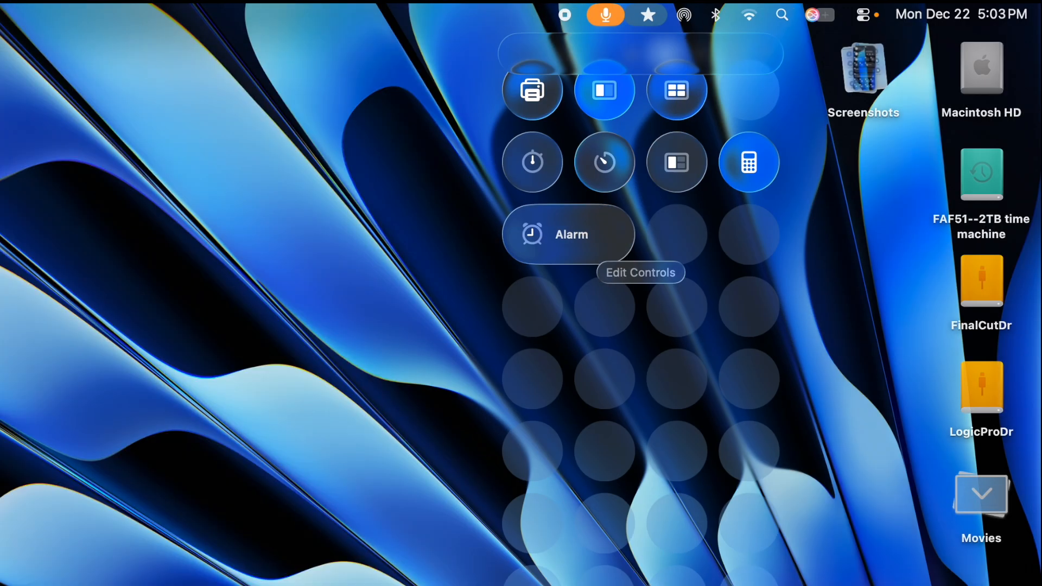